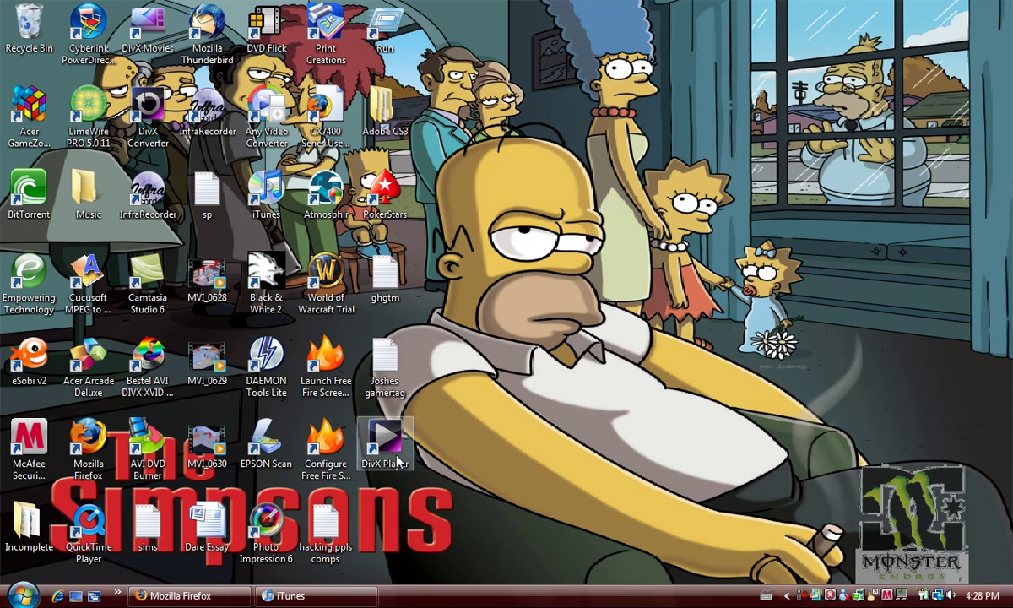
- Switch to Firefox, open bittorrent.com and download the free BitTorrent installer for Windows
{"action": "mouse_move", "coordinate": [226, 601]}
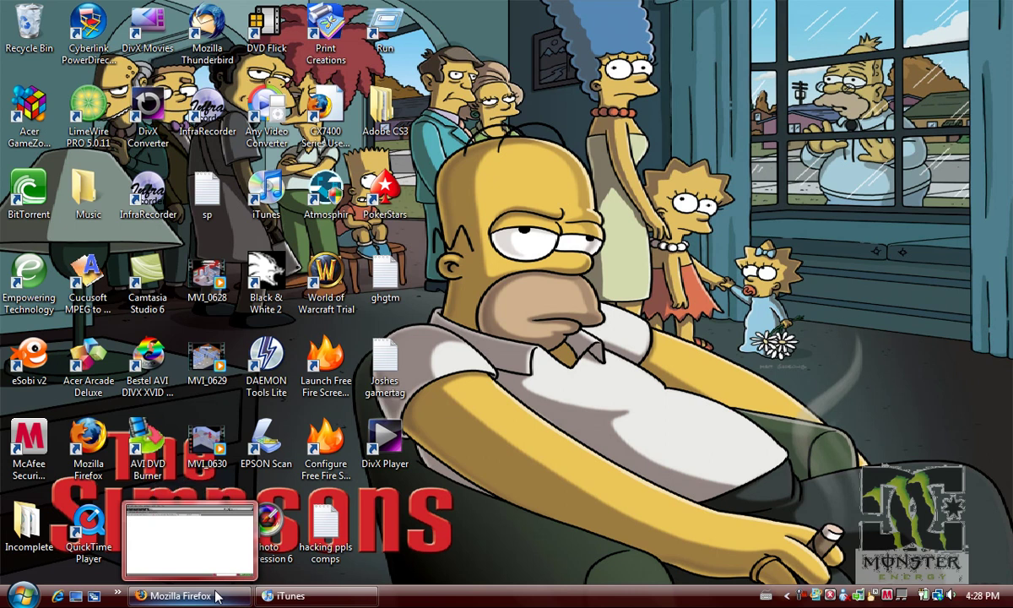
{"action": "left_click", "coordinate": [205, 601]}
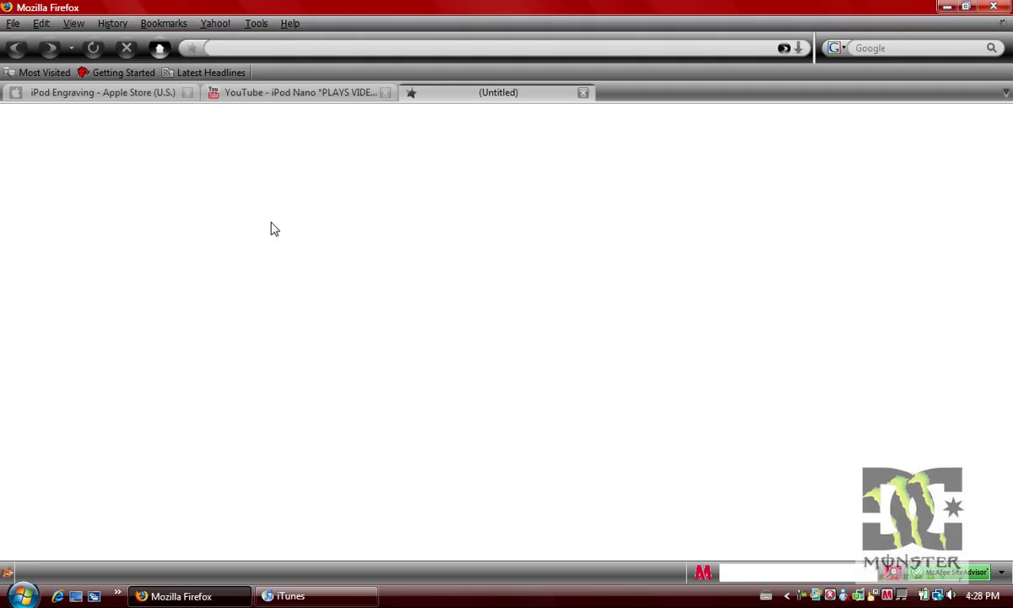
{"action": "left_click", "coordinate": [441, 49]}
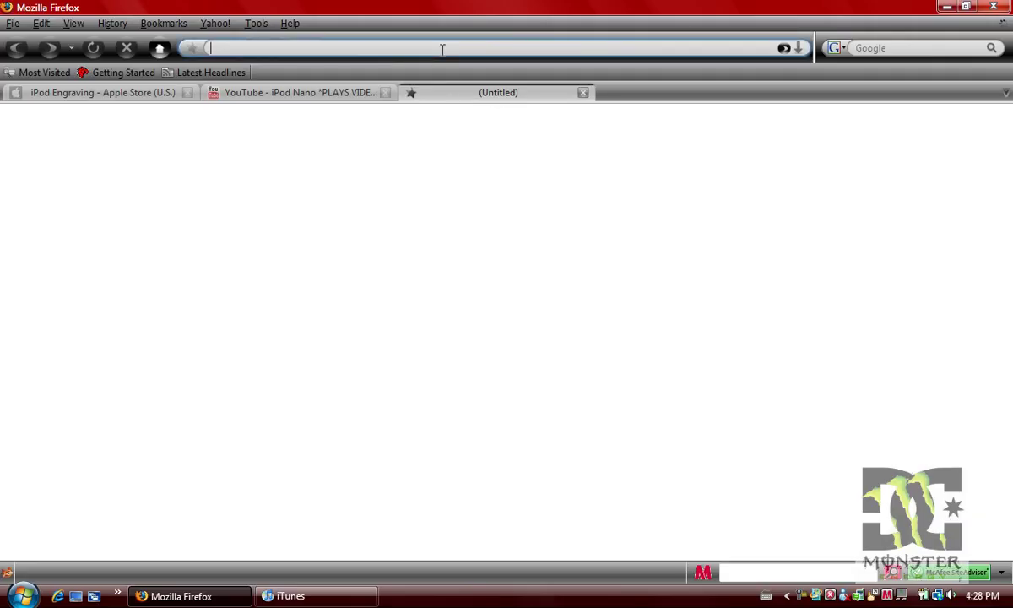
{"action": "type", "text": "bi"}
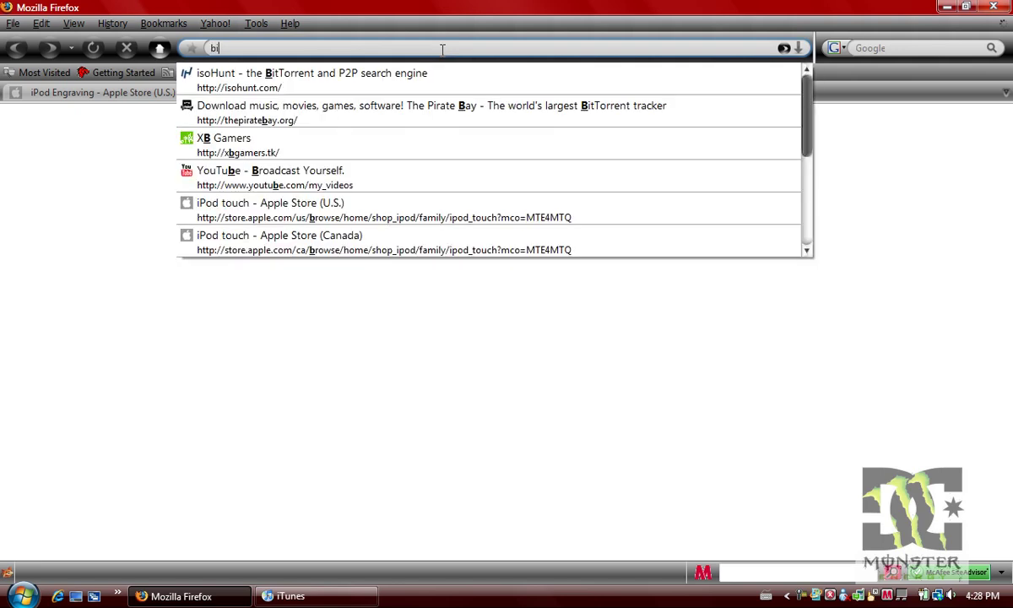
{"action": "type", "text": "ttorre"}
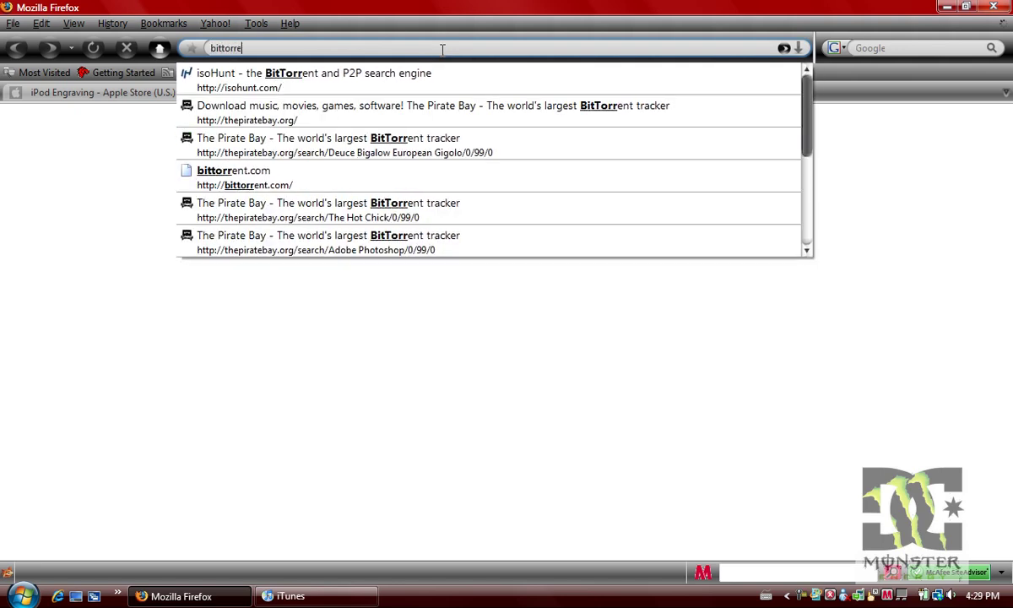
{"action": "type", "text": "nt.com/"}
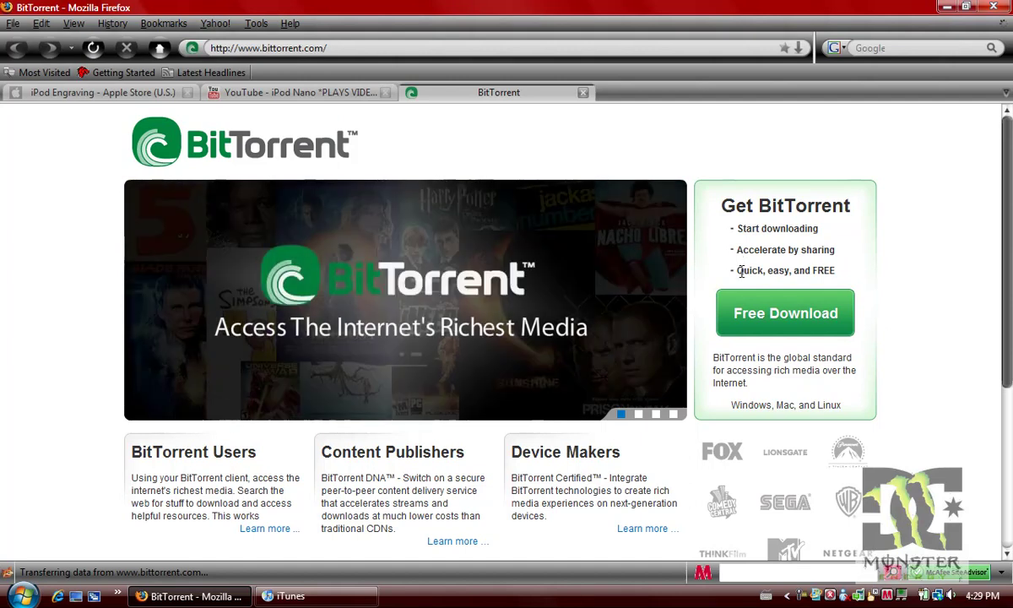
{"action": "left_click", "coordinate": [753, 317]}
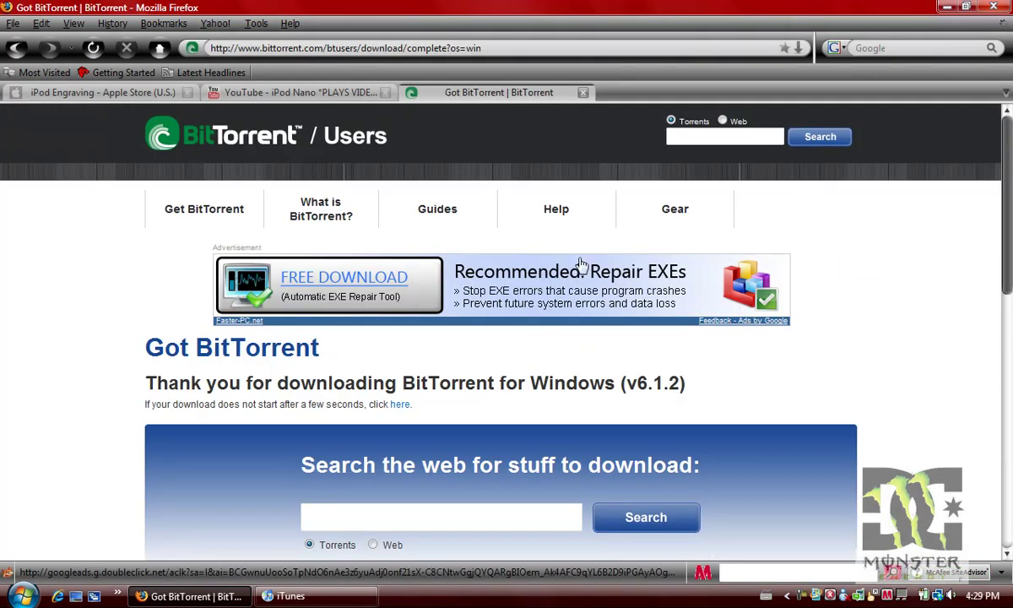
{"action": "left_click", "coordinate": [593, 438]}
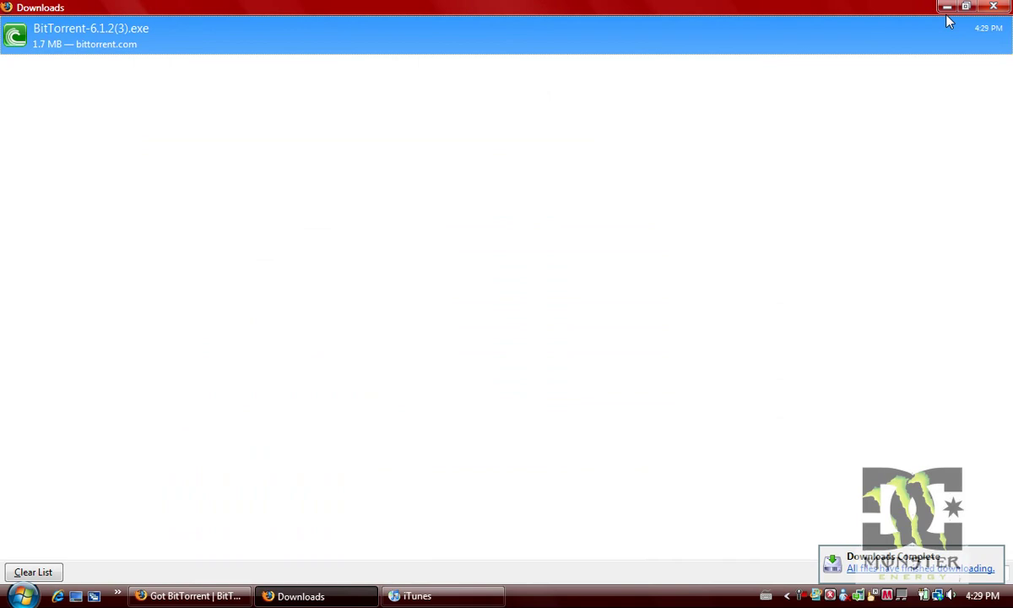
{"action": "double_click", "coordinate": [929, 50]}
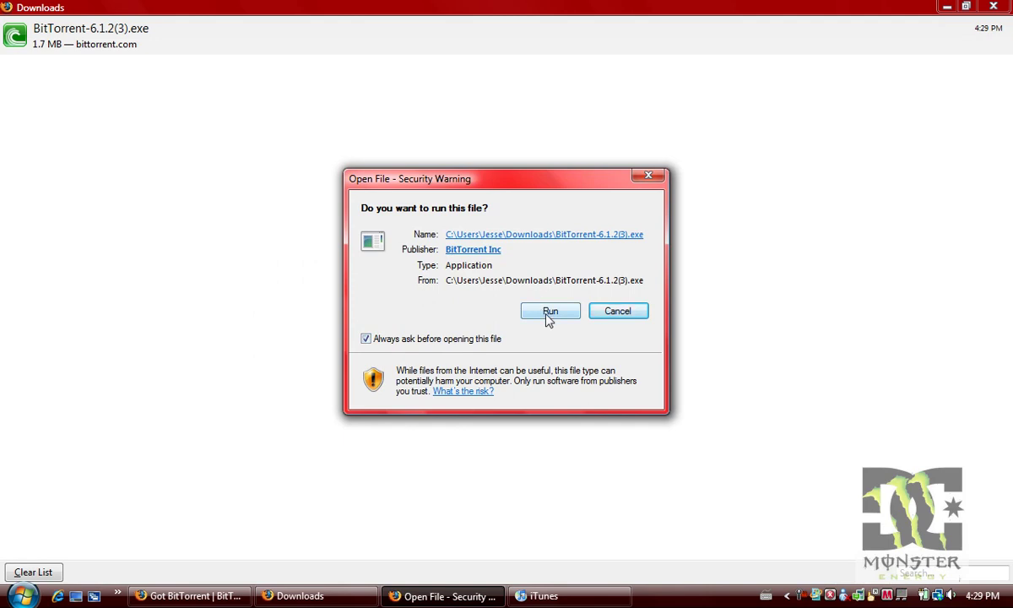
{"action": "left_click", "coordinate": [549, 312]}
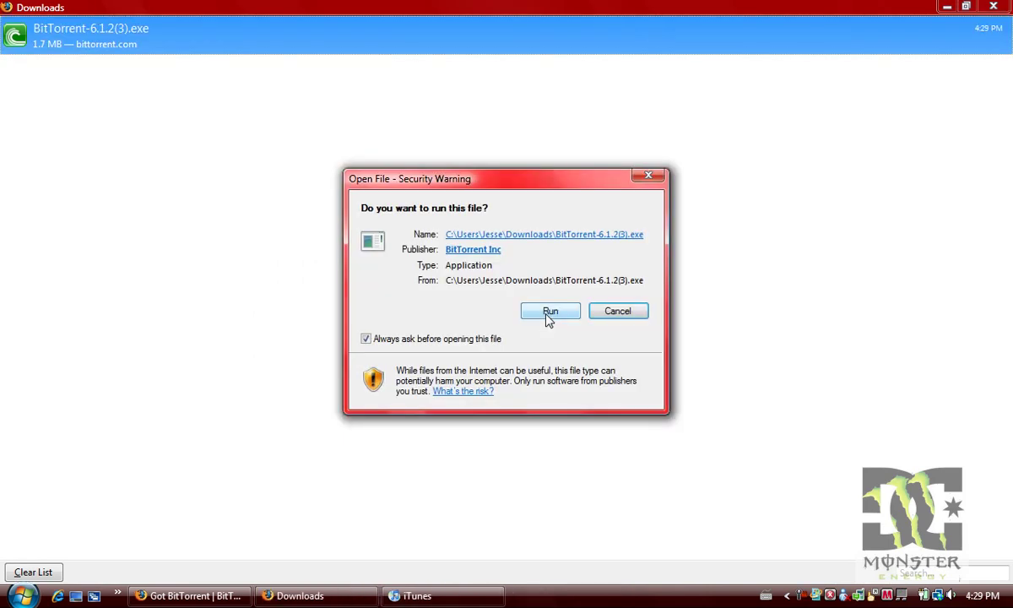
{"action": "left_click", "coordinate": [548, 312]}
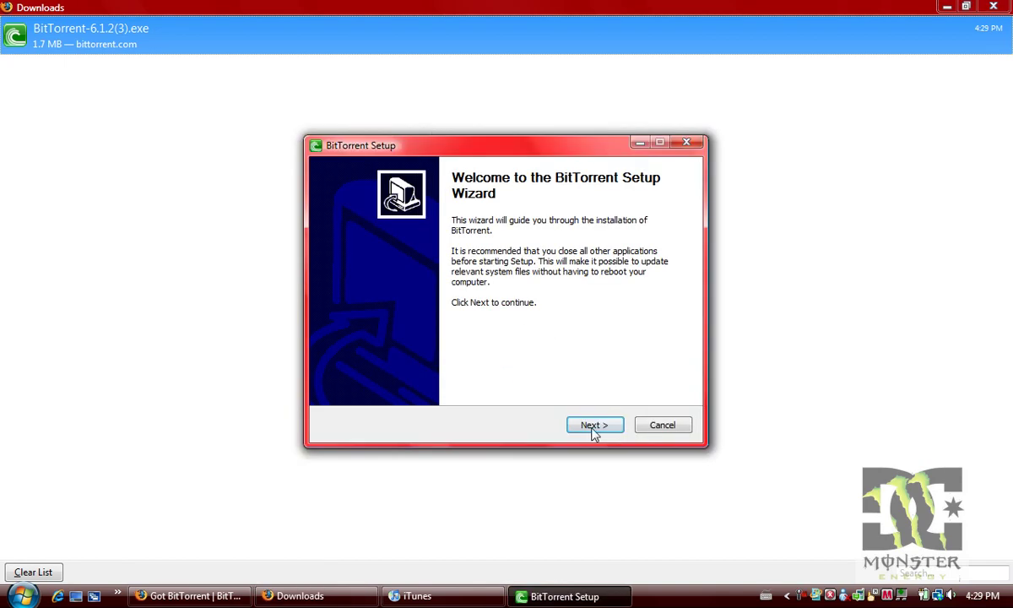
{"action": "left_click", "coordinate": [594, 426]}
{"action": "left_click", "coordinate": [655, 427]}
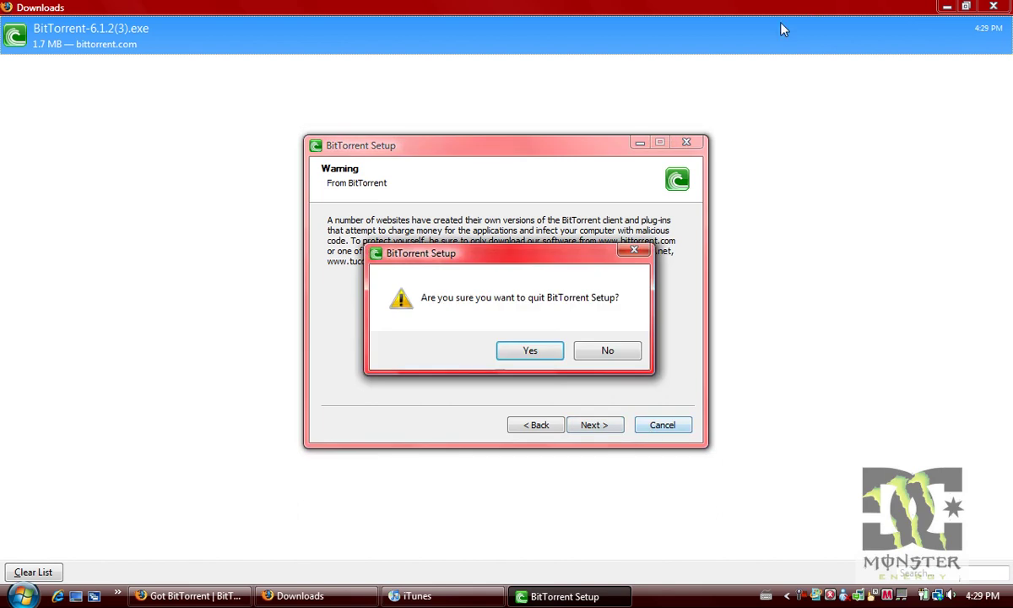
{"action": "left_click", "coordinate": [518, 347]}
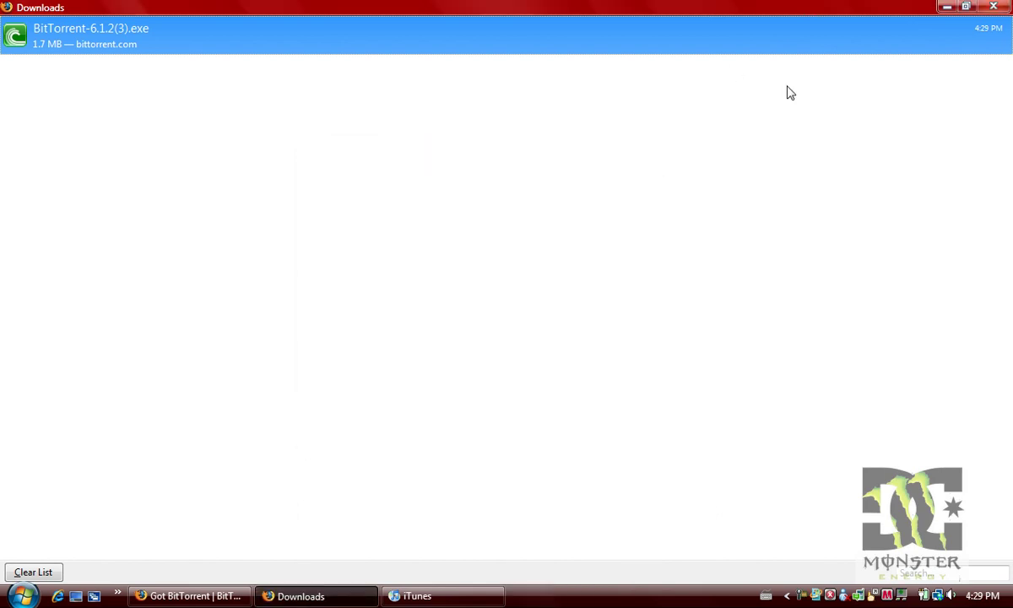
- Minimize the Downloads window and launch the installed BitTorrent program by searching for "bit"
{"action": "left_click", "coordinate": [946, 6]}
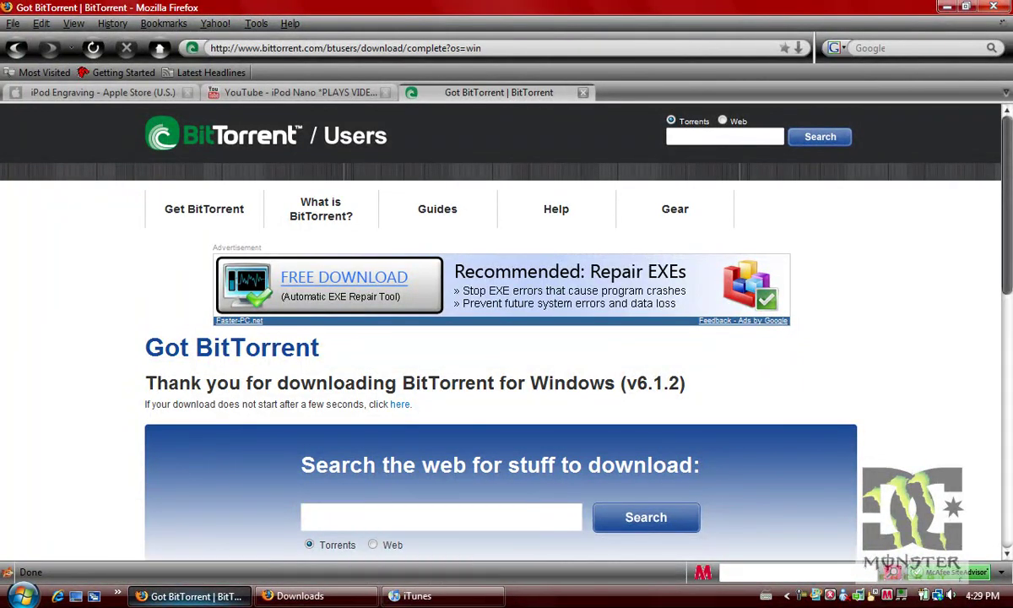
{"action": "left_click", "coordinate": [23, 596]}
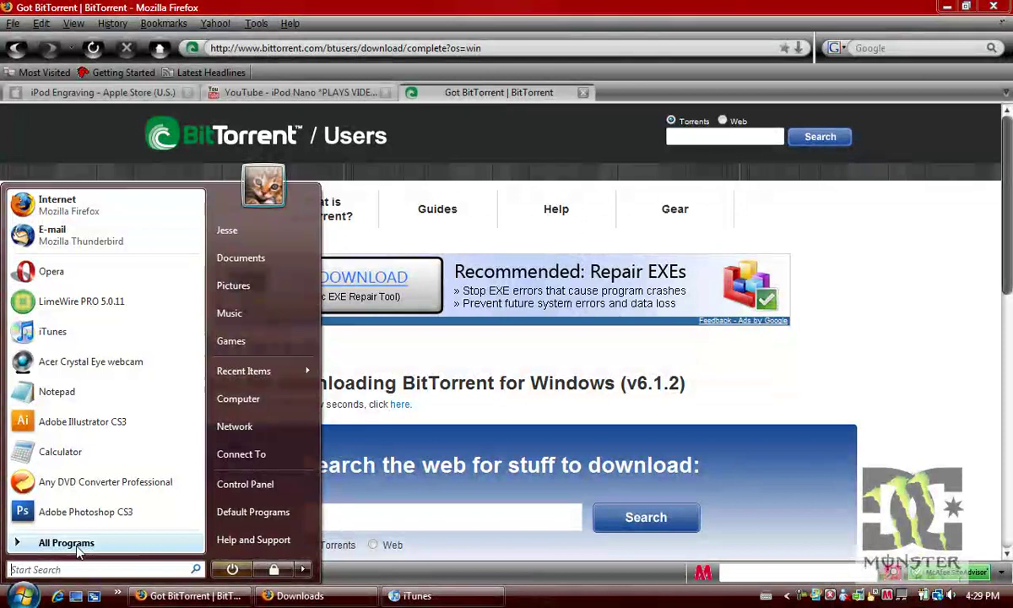
{"action": "type", "text": "bit"}
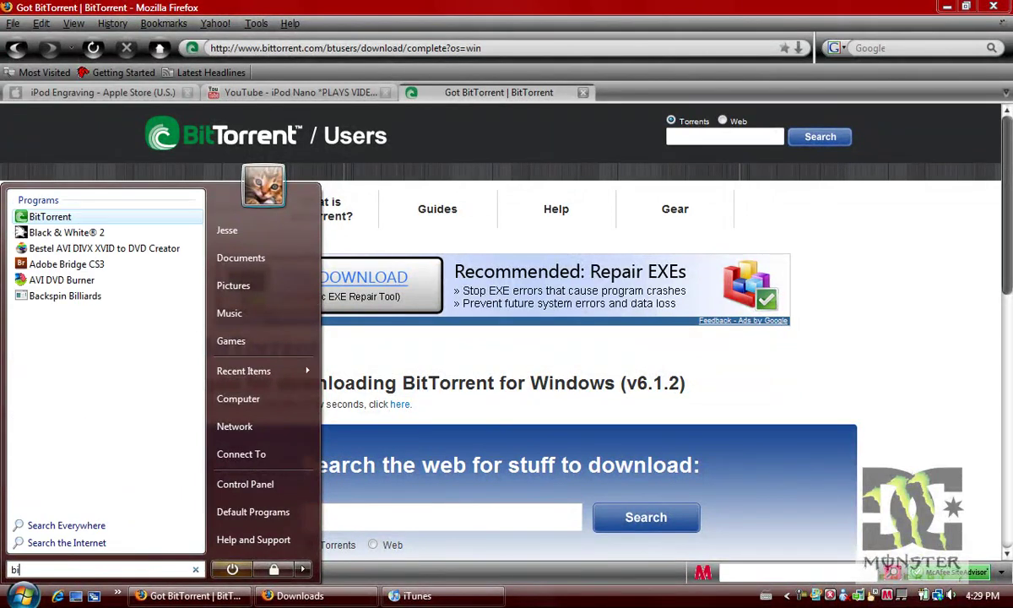
{"action": "left_click", "coordinate": [48, 217]}
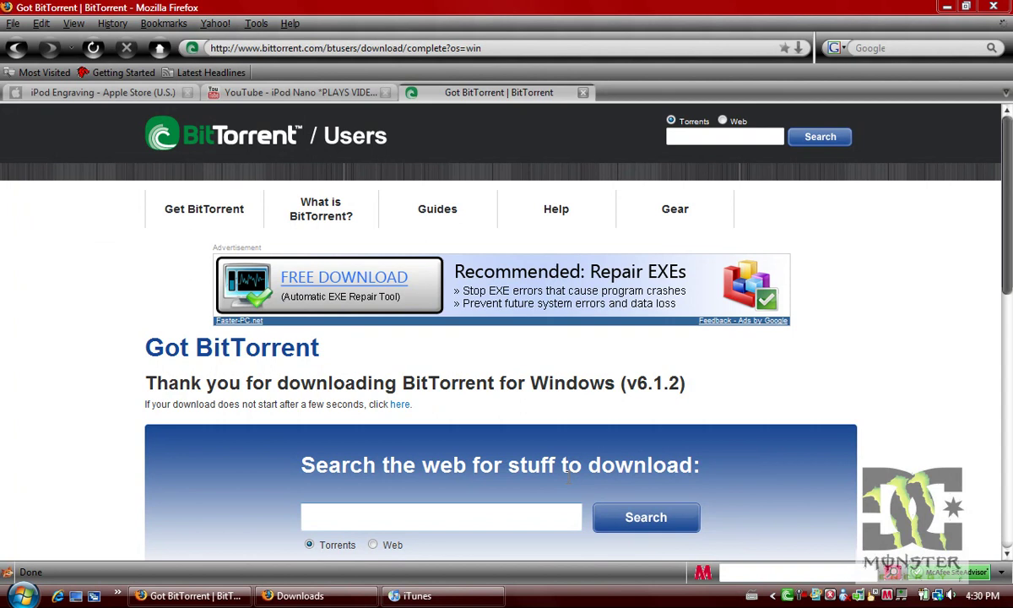
- Open isohunt.com in a new Firefox tab and search the site for "white castle"
{"action": "left_click", "coordinate": [5, 24]}
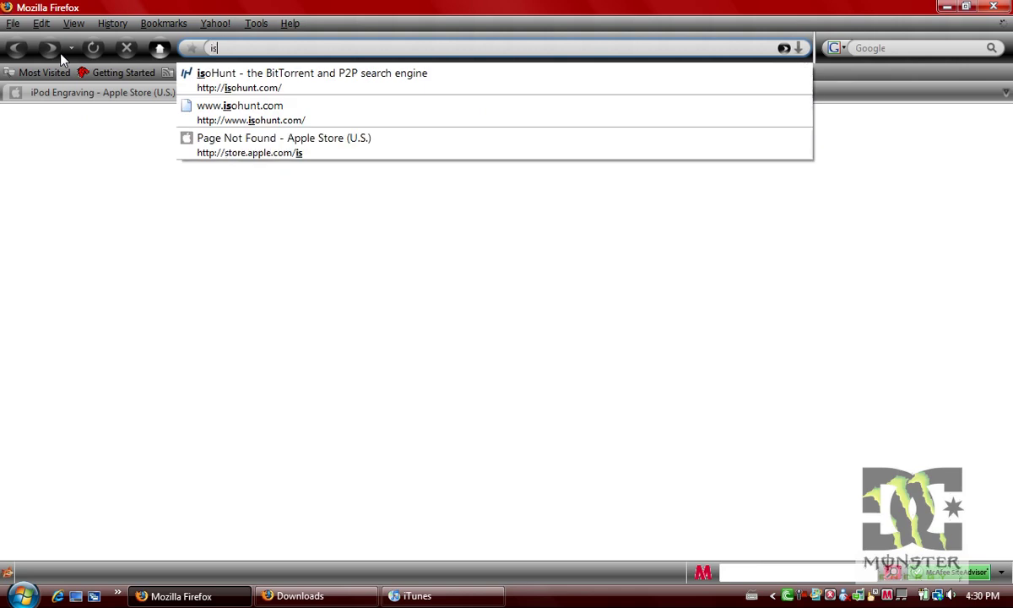
{"action": "type", "text": ".com/"}
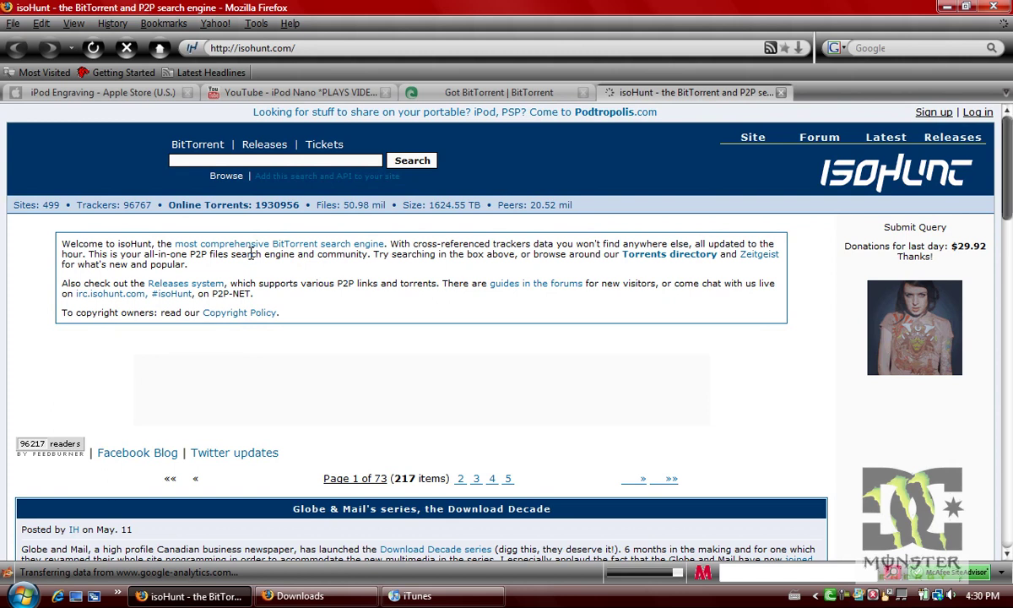
{"action": "left_click", "coordinate": [203, 159]}
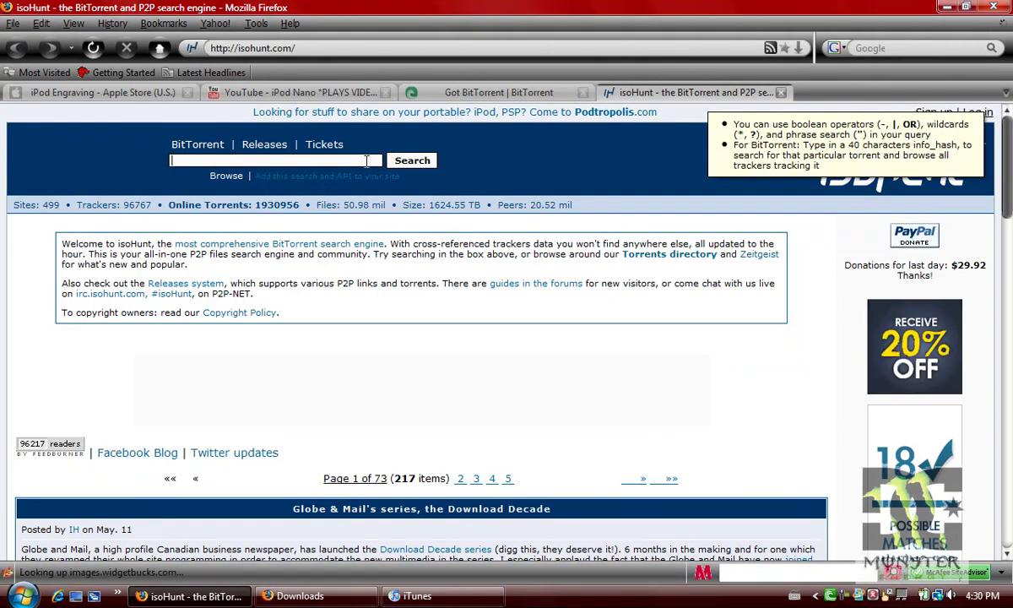
{"action": "type", "text": "wh"}
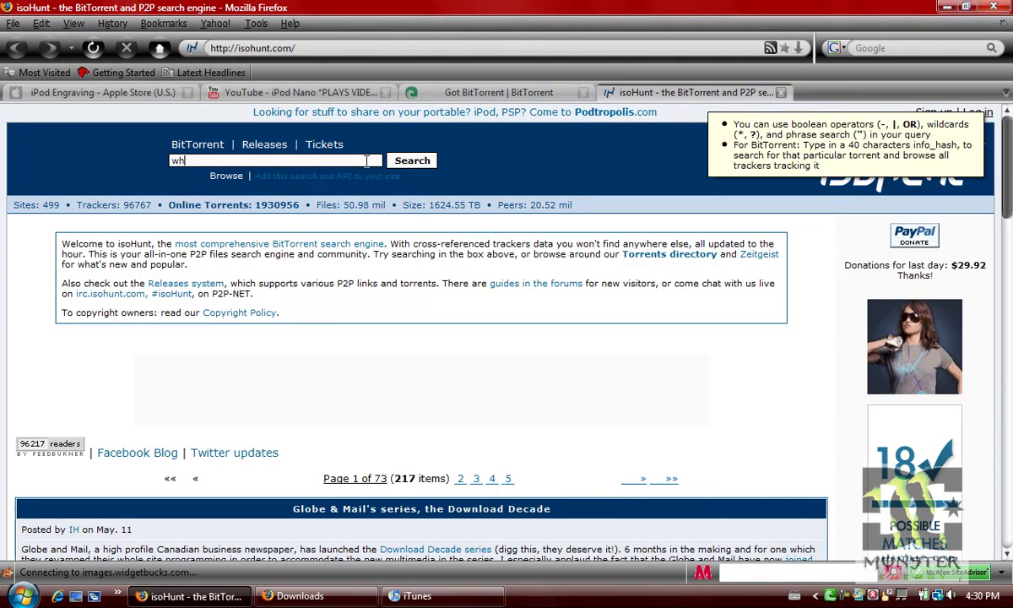
{"action": "type", "text": "ite c"}
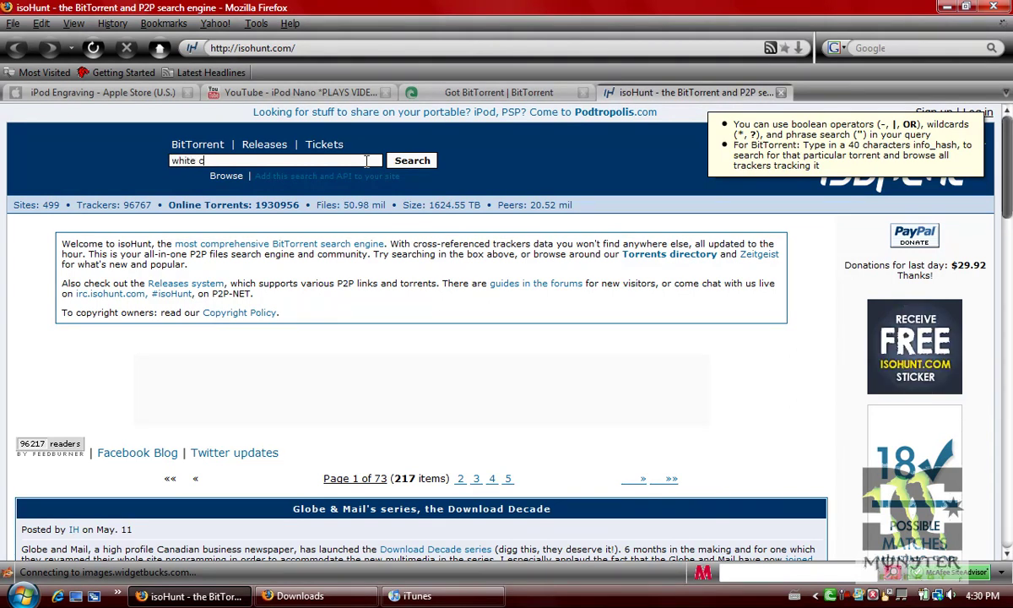
{"action": "type", "text": "astle"}
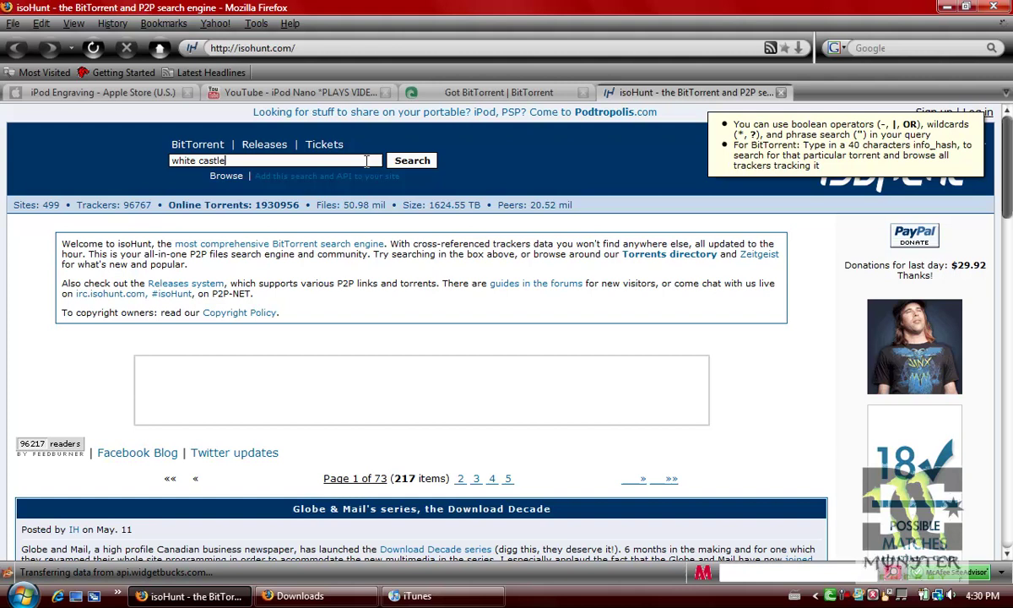
{"action": "key", "text": "Return"}
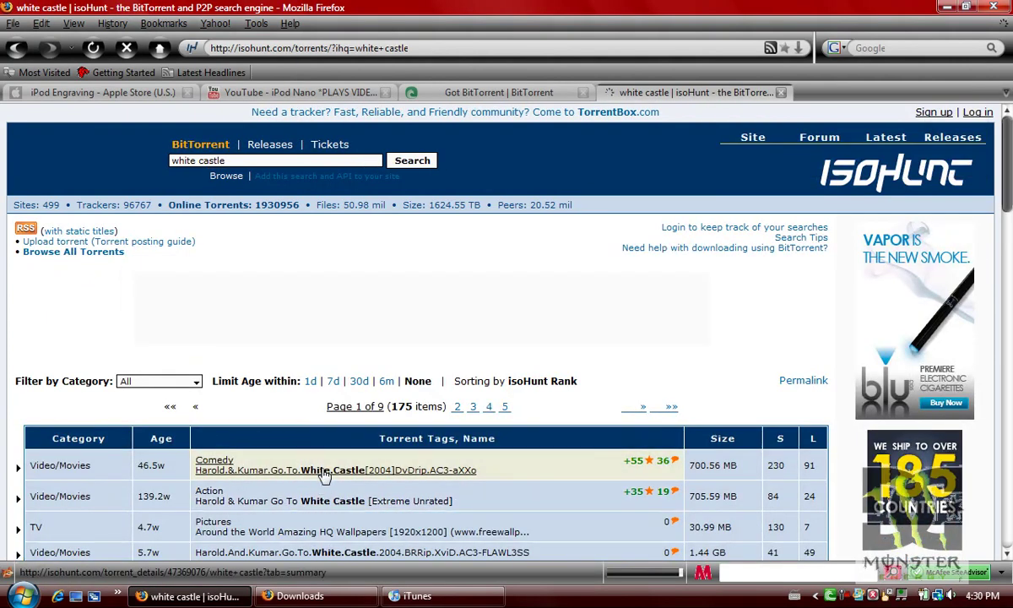
- Open the details of the Harold.&.Kumar.Go.To.White.Castle[2004]DvDrip.AC3-aXXo torrent and review its comments
{"action": "left_click", "coordinate": [268, 467]}
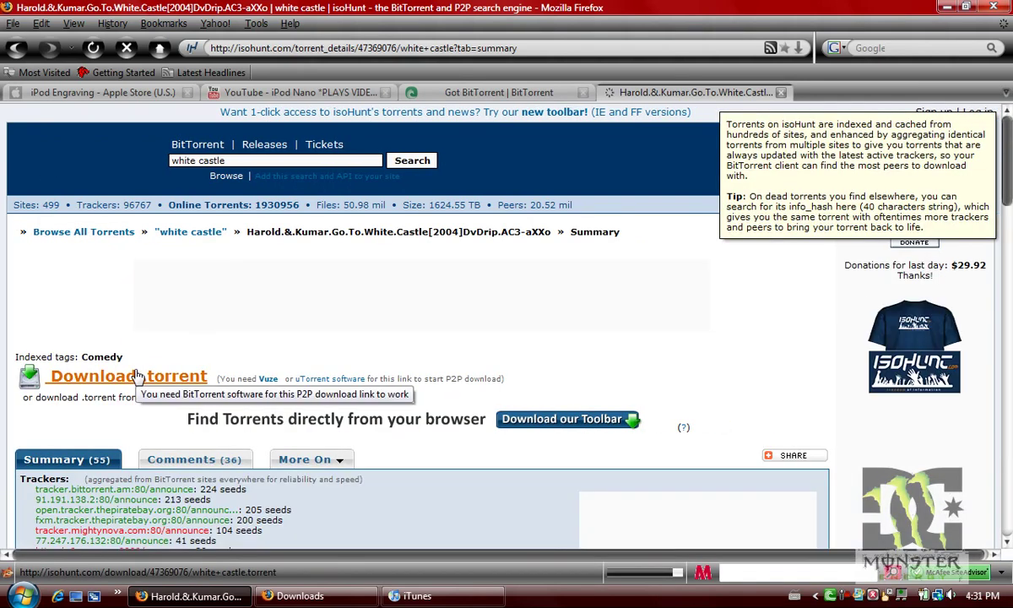
{"action": "left_click", "coordinate": [207, 460]}
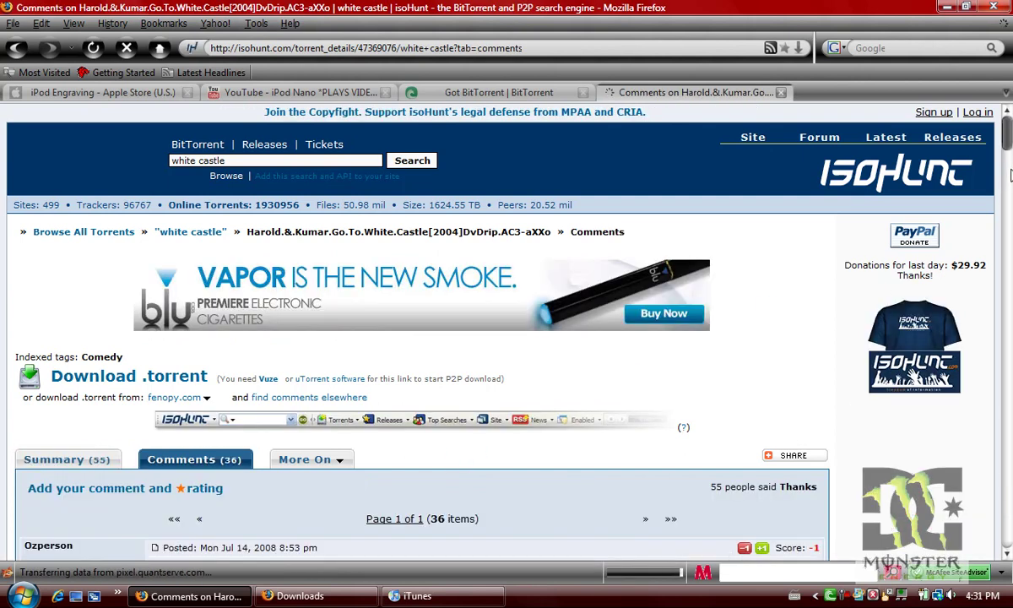
{"action": "scroll", "coordinate": [1010, 175], "scroll_direction": "down", "scroll_amount": 5}
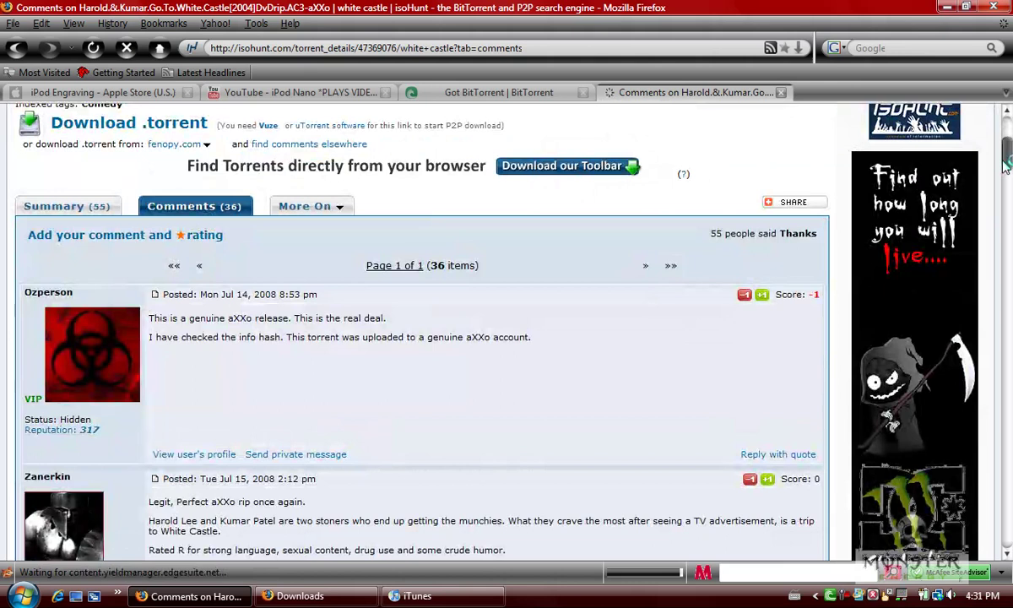
{"action": "scroll", "coordinate": [987, 114], "scroll_direction": "up", "scroll_amount": 6}
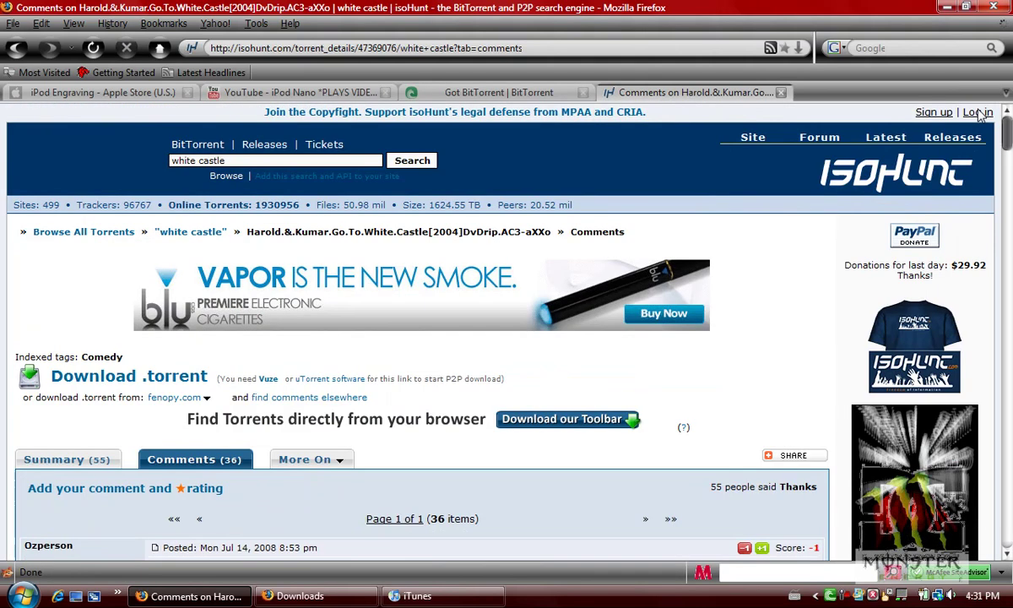
- Download the .torrent file, open it in BitTorrent and add it with all its files selected and Start torrent enabled
{"action": "mouse_move", "coordinate": [127, 372]}
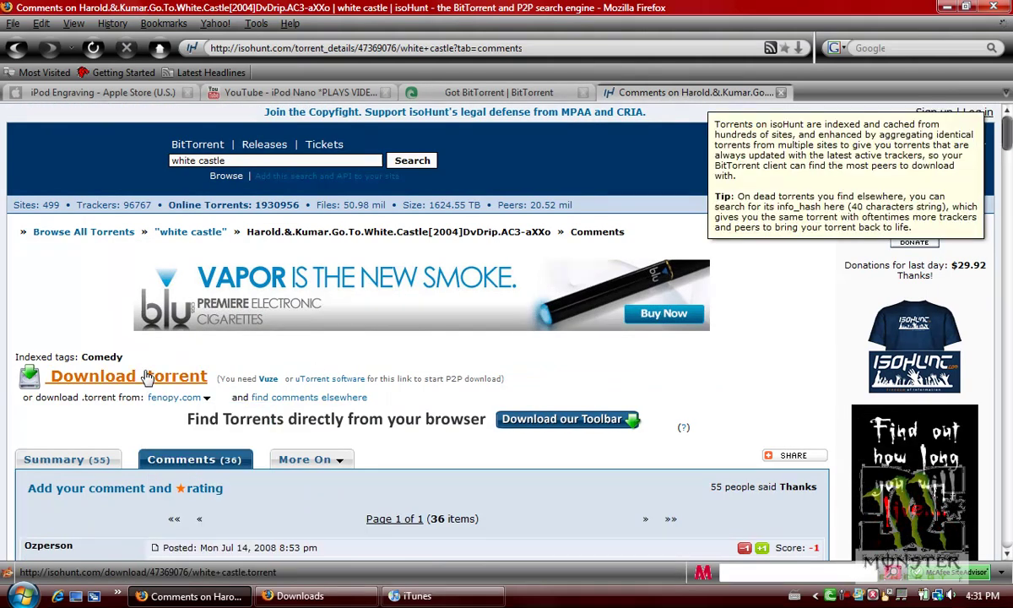
{"action": "left_click", "coordinate": [116, 379]}
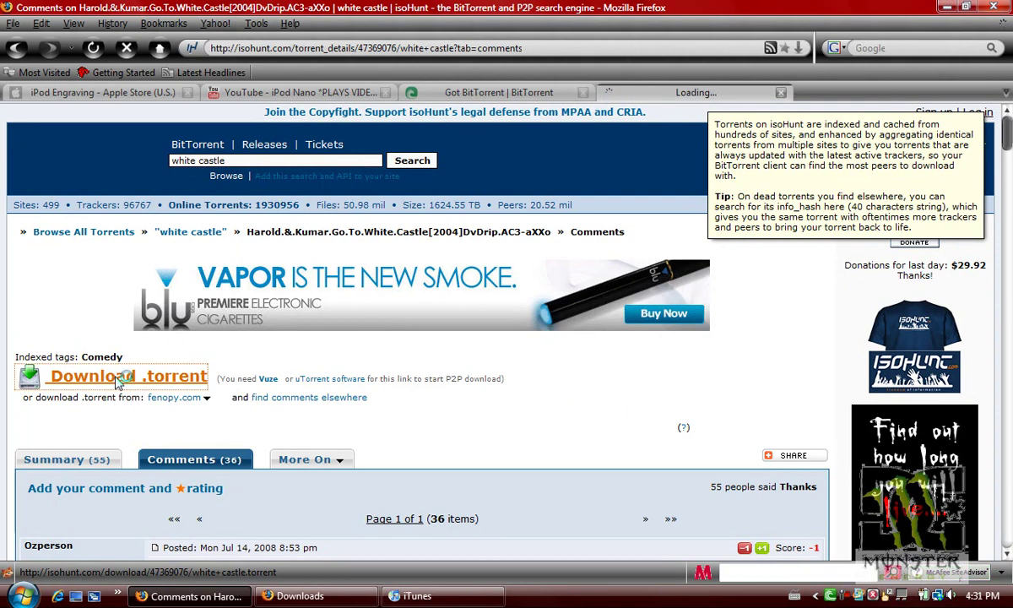
{"action": "left_click", "coordinate": [601, 543]}
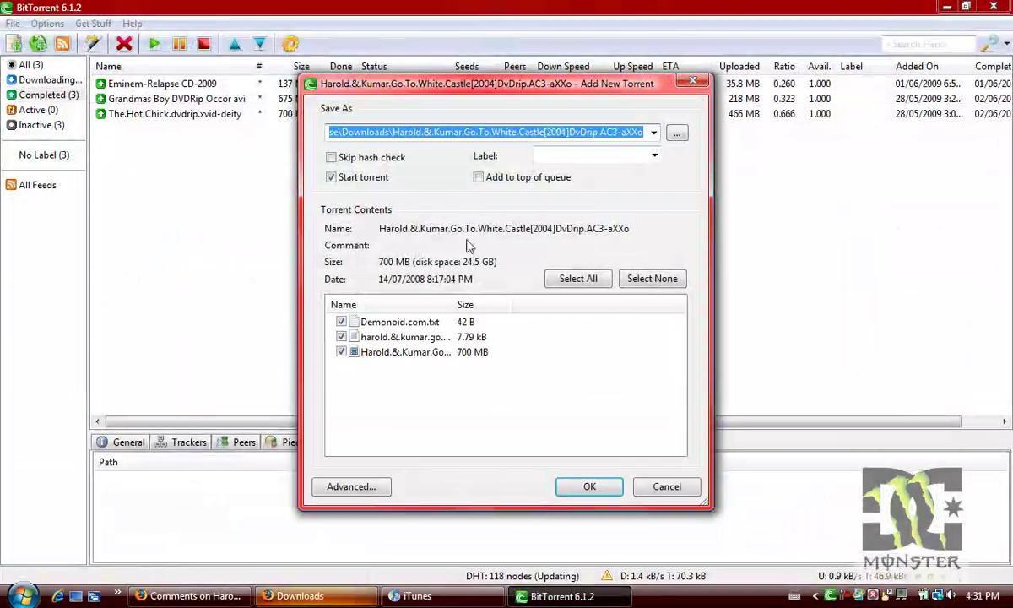
{"action": "left_click", "coordinate": [589, 486]}
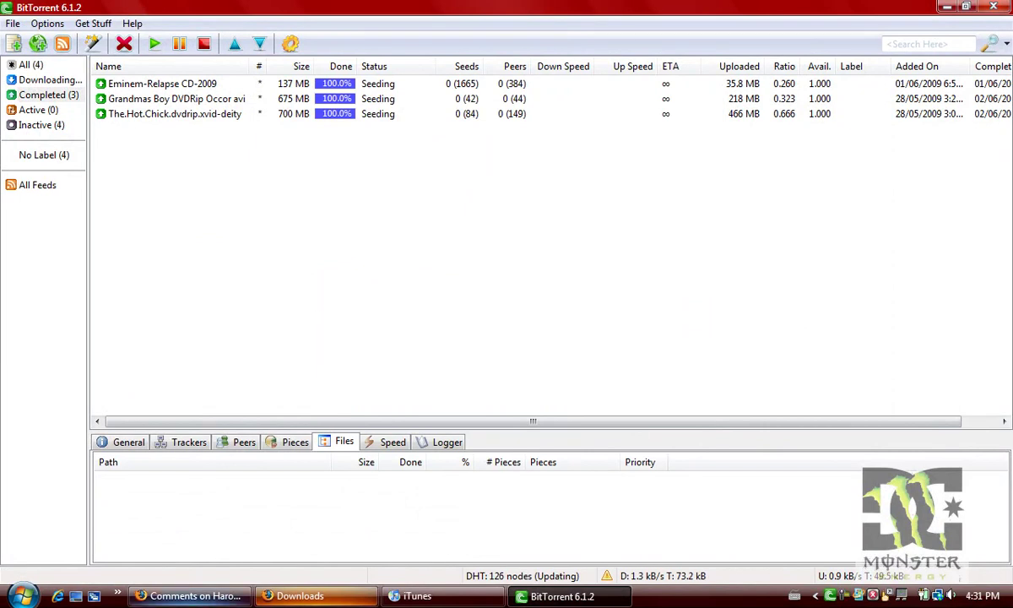
- Check the file list of the Grandmas Boy DVDRip torrent, return to Firefox and close the isoHunt tab
{"action": "left_click", "coordinate": [139, 100]}
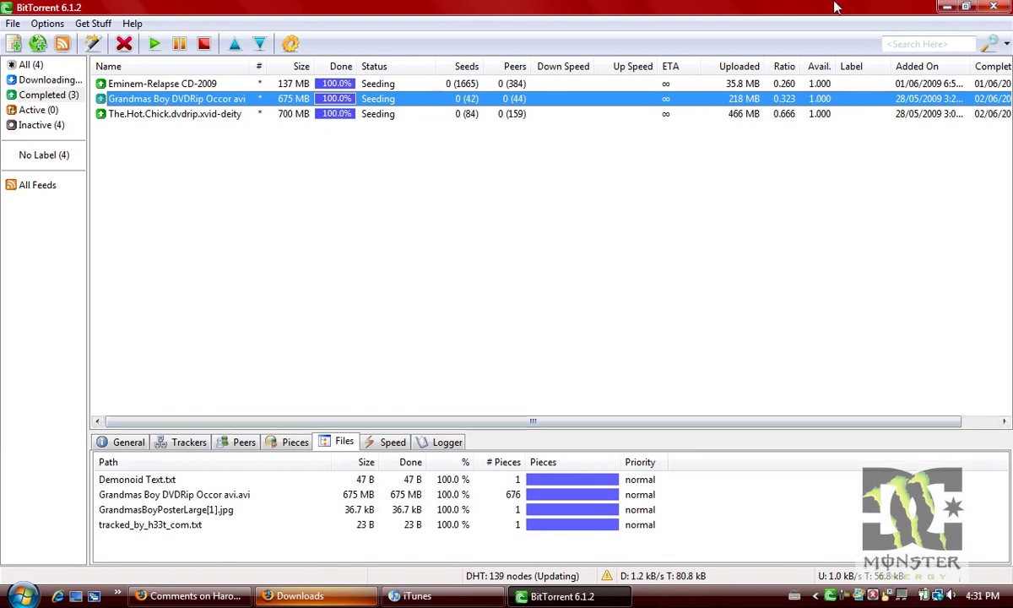
{"action": "key", "text": "alt+Tab"}
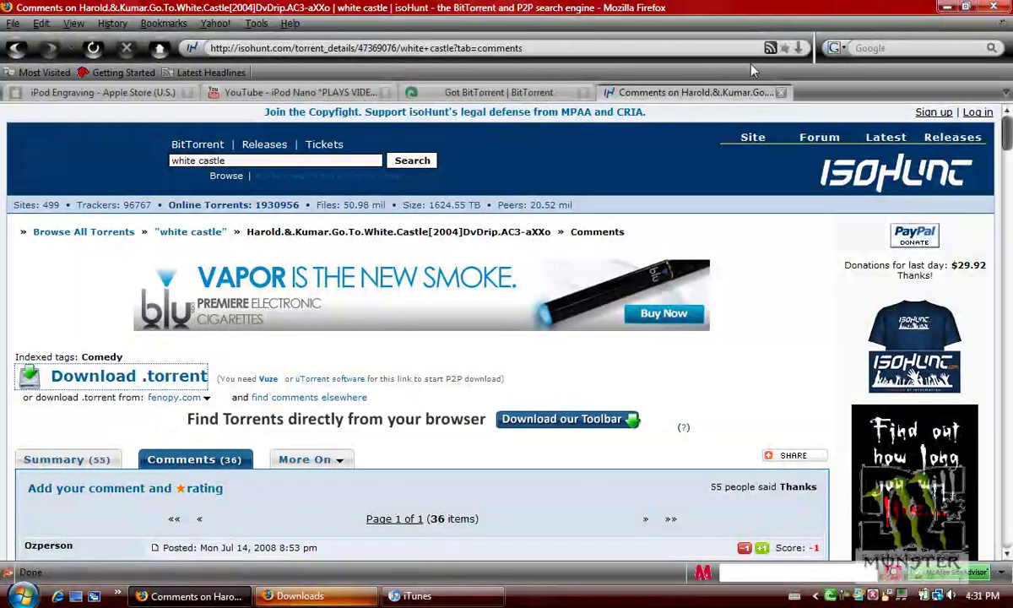
{"action": "left_click", "coordinate": [778, 91]}
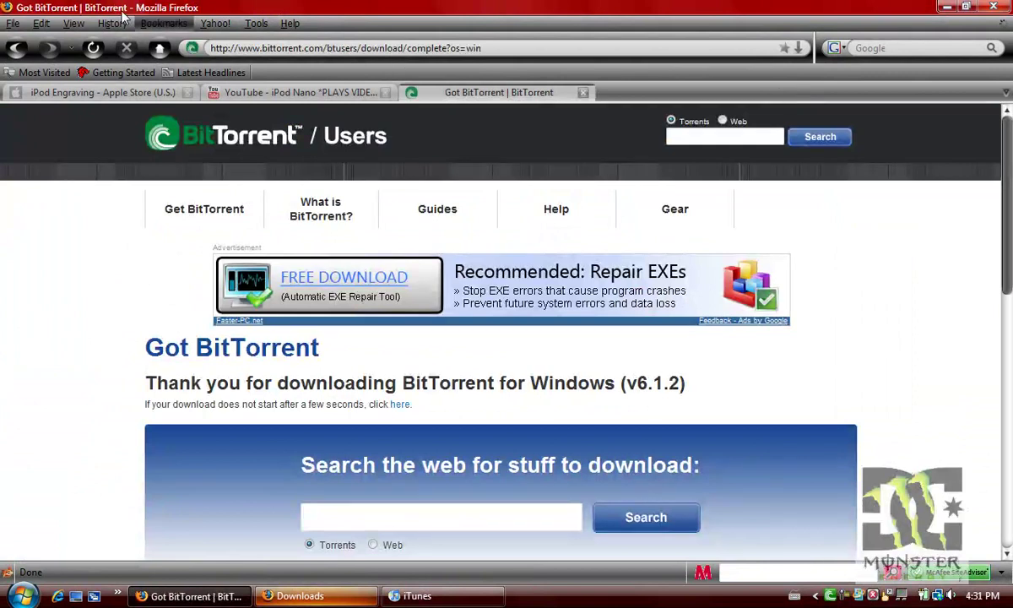
- Load google.ca in a new Firefox tab and search for "any video converter download"
{"action": "left_click", "coordinate": [10, 23]}
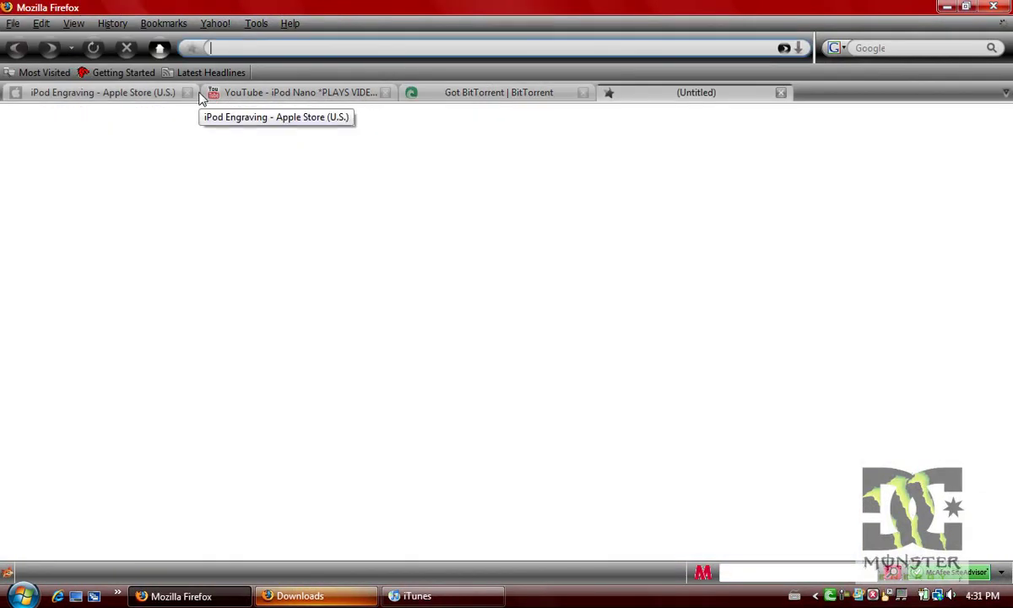
{"action": "type", "text": "googl"}
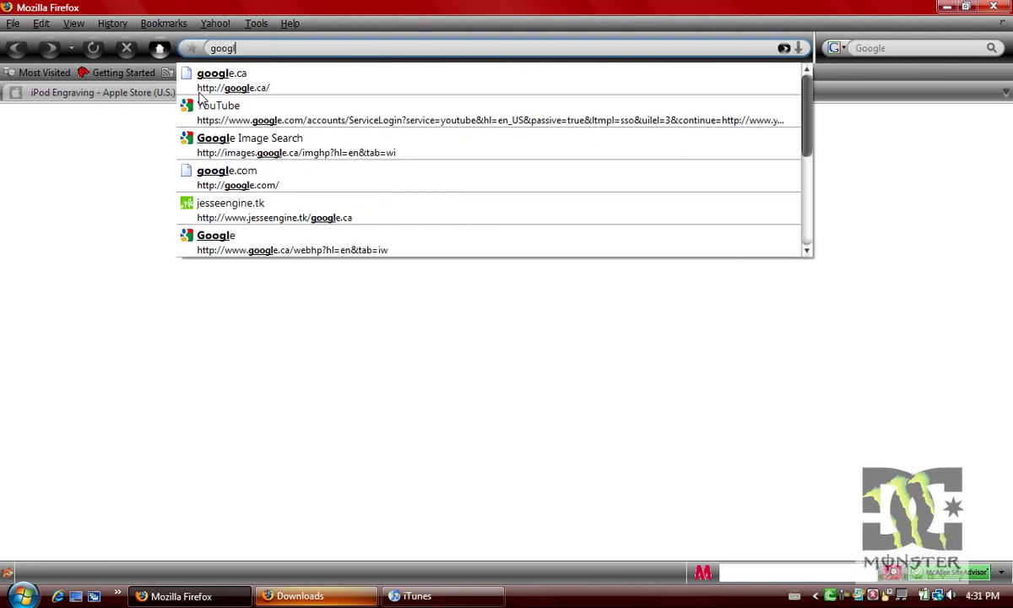
{"action": "type", "text": "e.ca"}
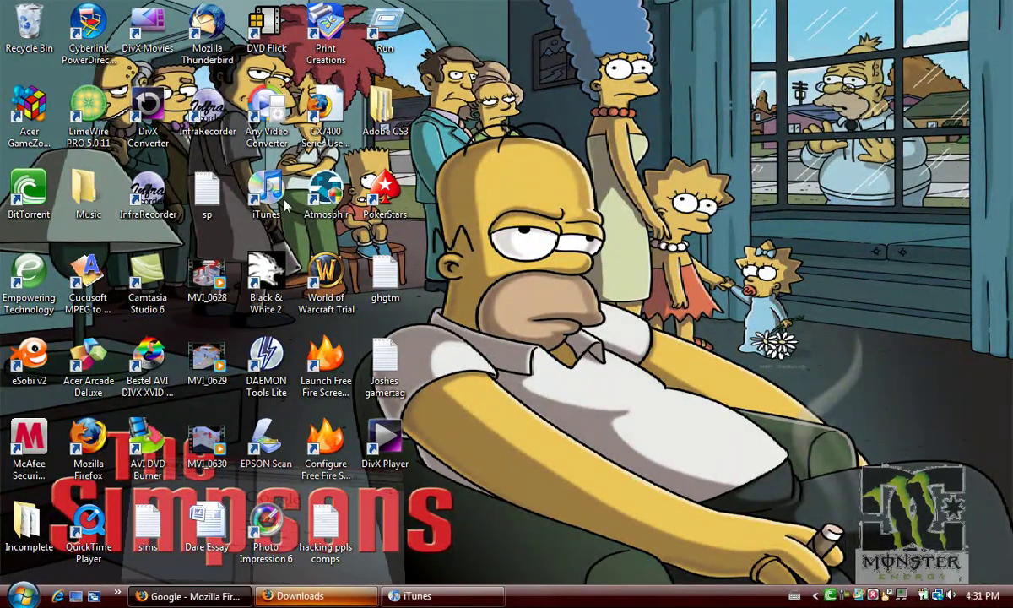
{"action": "left_click", "coordinate": [190, 594]}
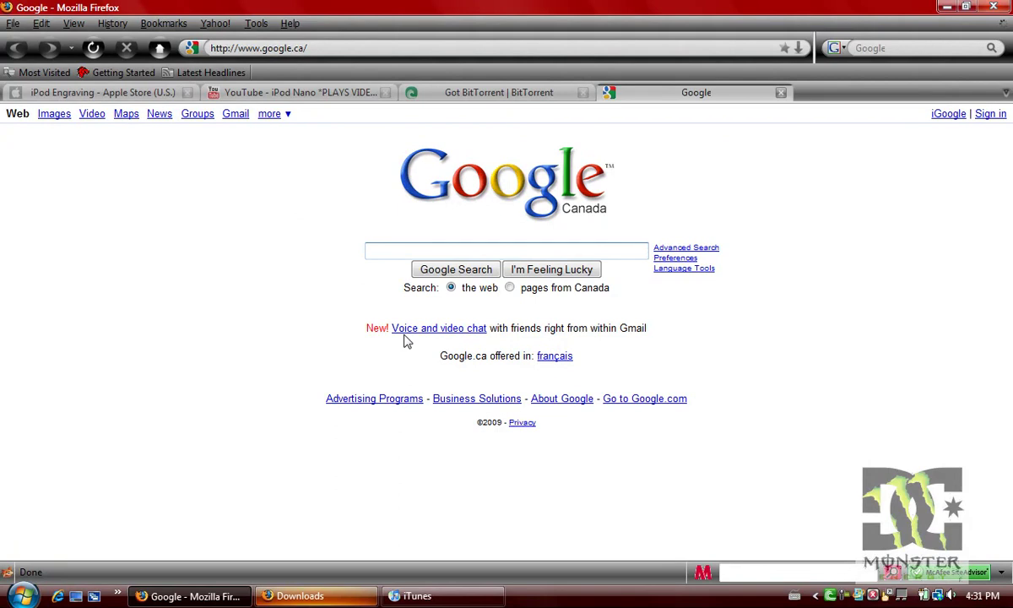
{"action": "type", "text": "any vi"}
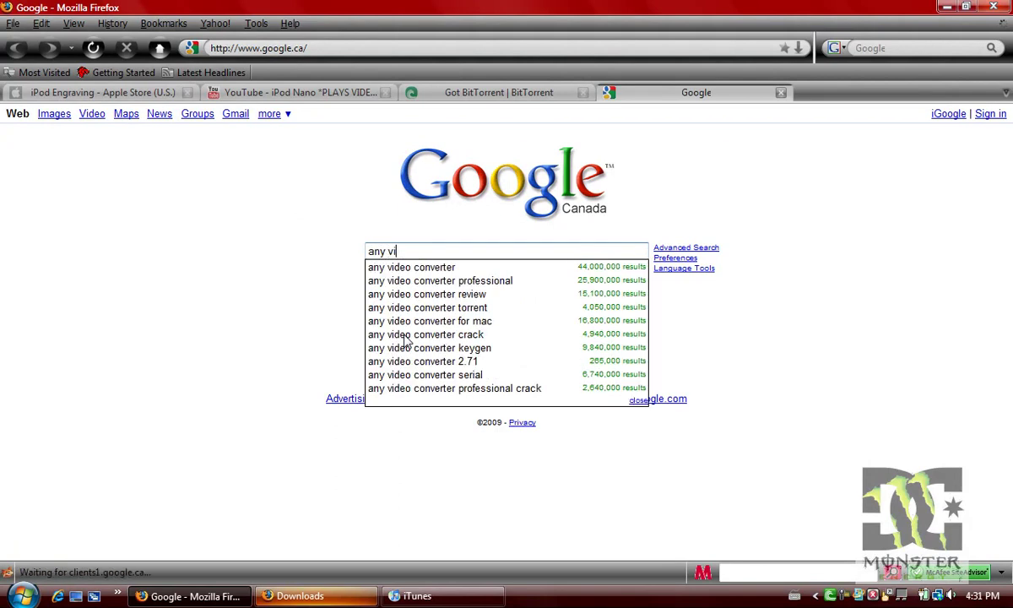
{"action": "type", "text": "deo c"}
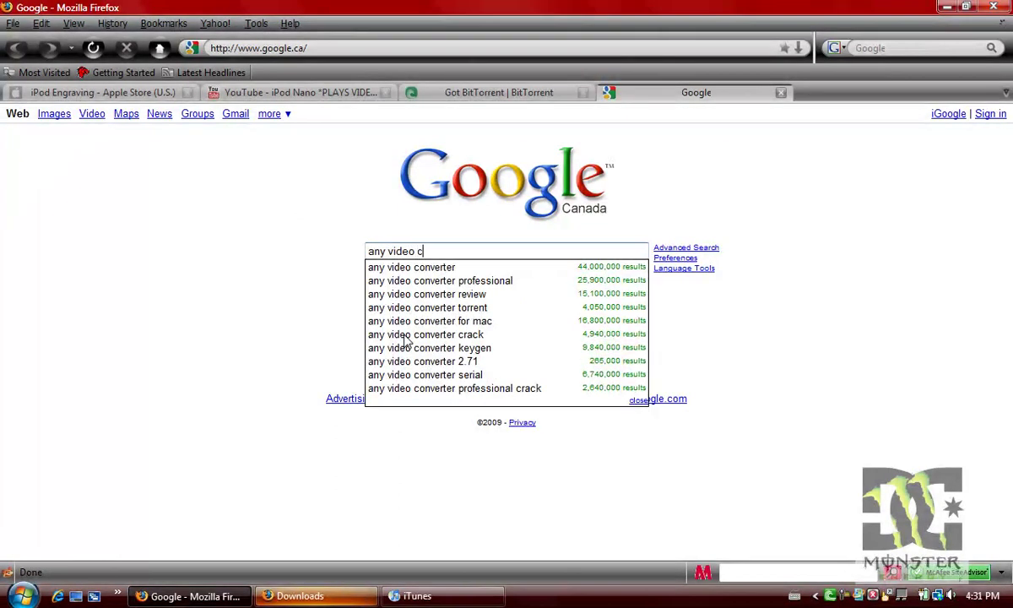
{"action": "type", "text": "onverter"}
{"action": "left_click", "coordinate": [432, 267]}
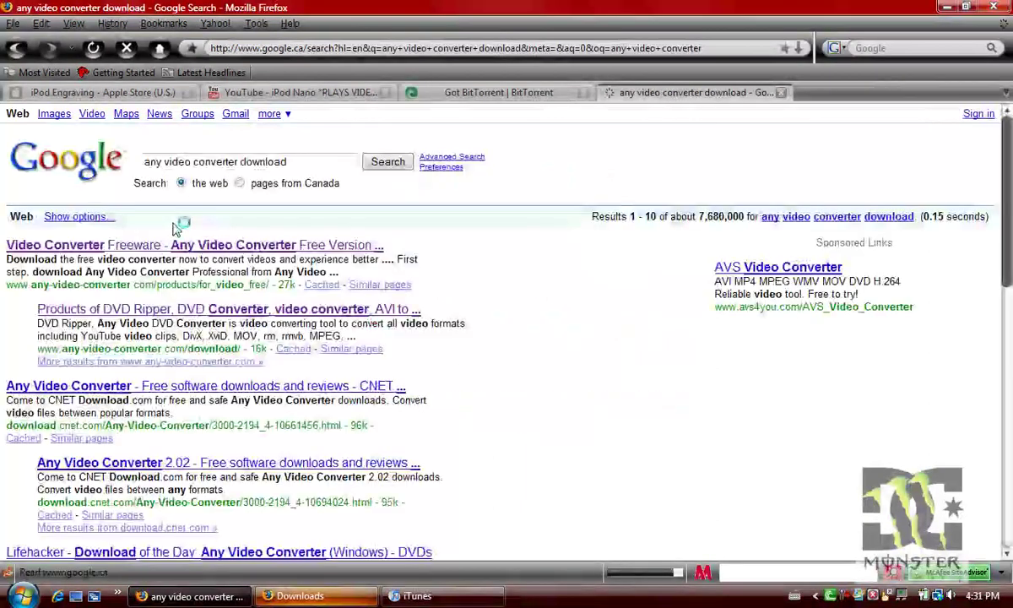
- Open the Any Video Converter Free Version result on any-video-converter.com and close the Firefox Downloads window
{"action": "left_click", "coordinate": [169, 245]}
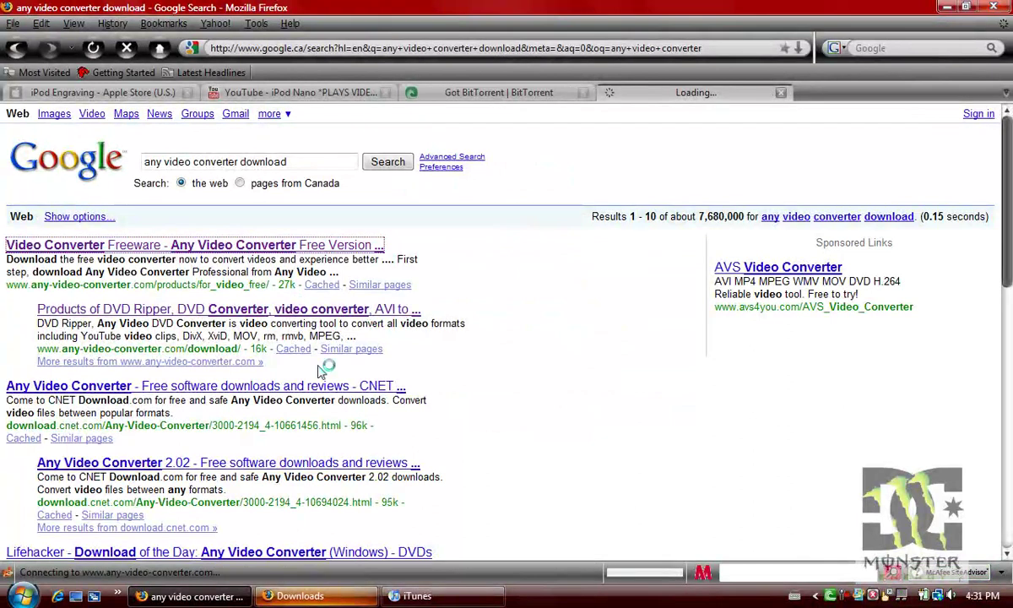
{"action": "right_click", "coordinate": [329, 596]}
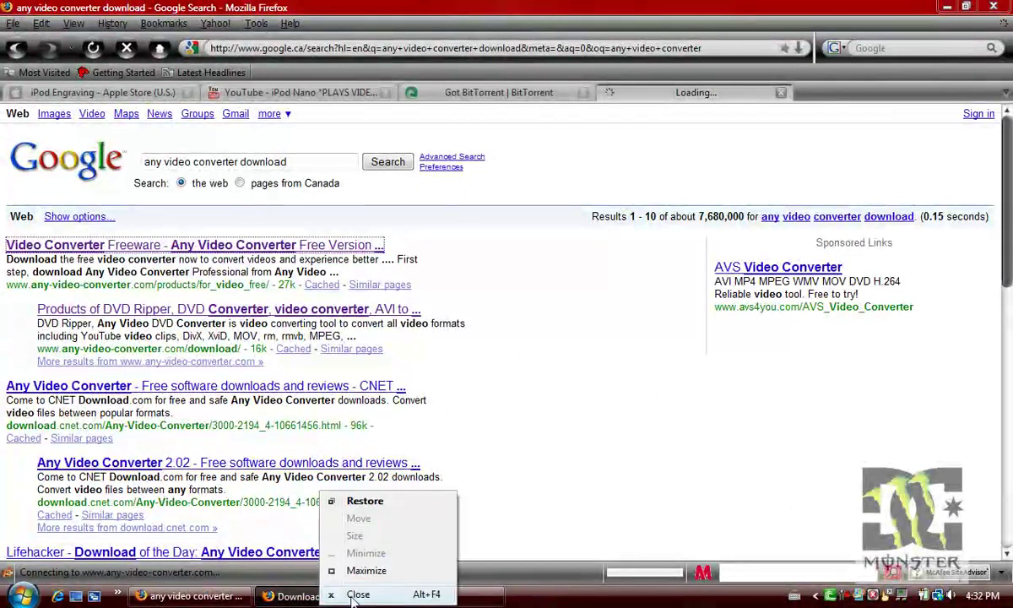
{"action": "left_click", "coordinate": [353, 594]}
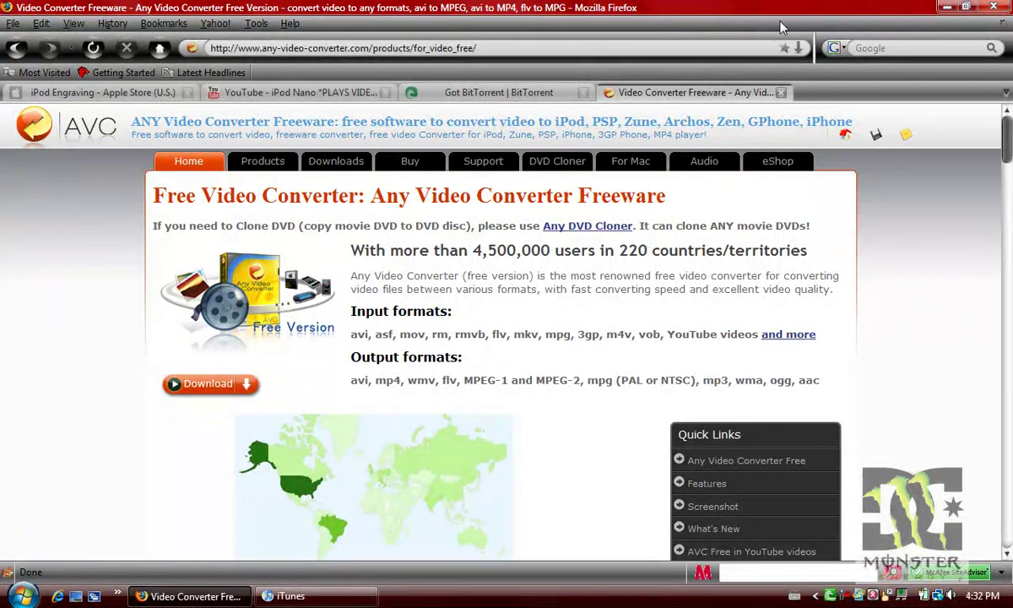
- Close the Video Converter Freeware tab, minimize Firefox and launch Any Video Converter from the desktop
{"action": "left_click", "coordinate": [781, 93]}
{"action": "left_click", "coordinate": [946, 6]}
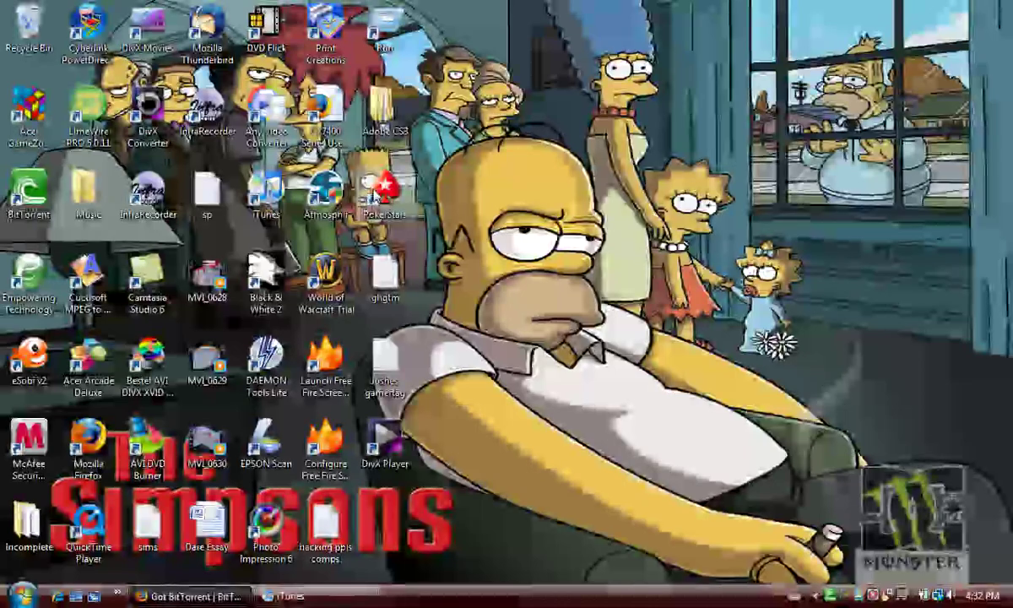
{"action": "double_click", "coordinate": [268, 118]}
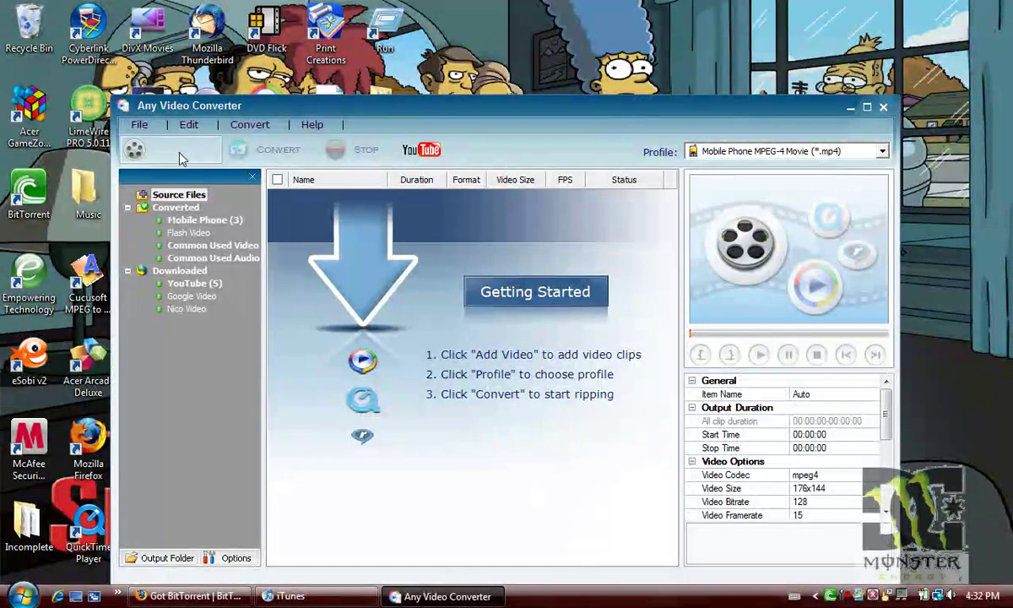
- Add the Minghags video from the D-[MINGHAGS_FEATURE] folder in Downloads to the source files, dismissing the update notice
{"action": "left_click", "coordinate": [177, 149]}
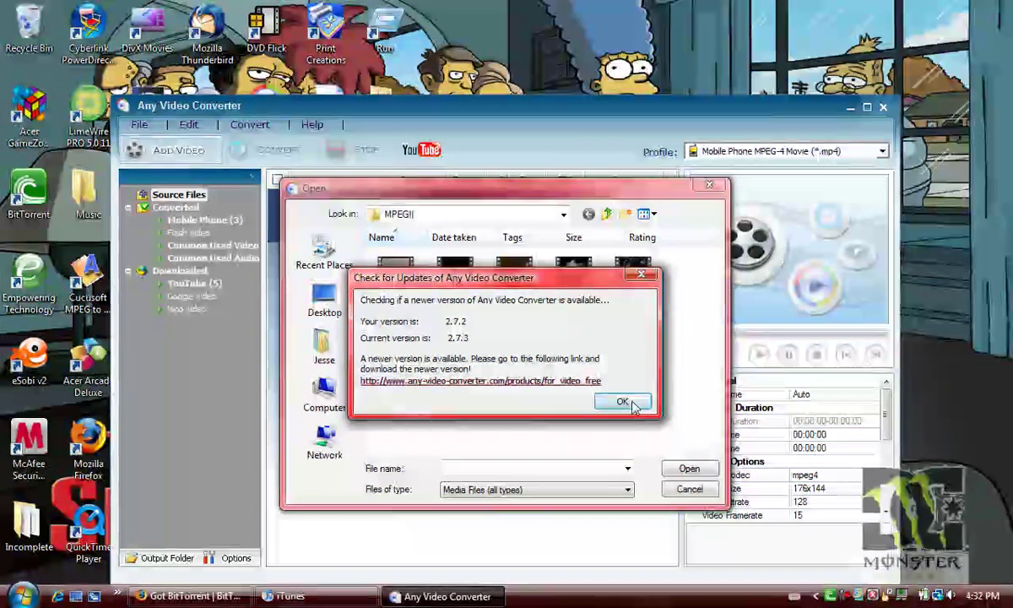
{"action": "left_click", "coordinate": [622, 401]}
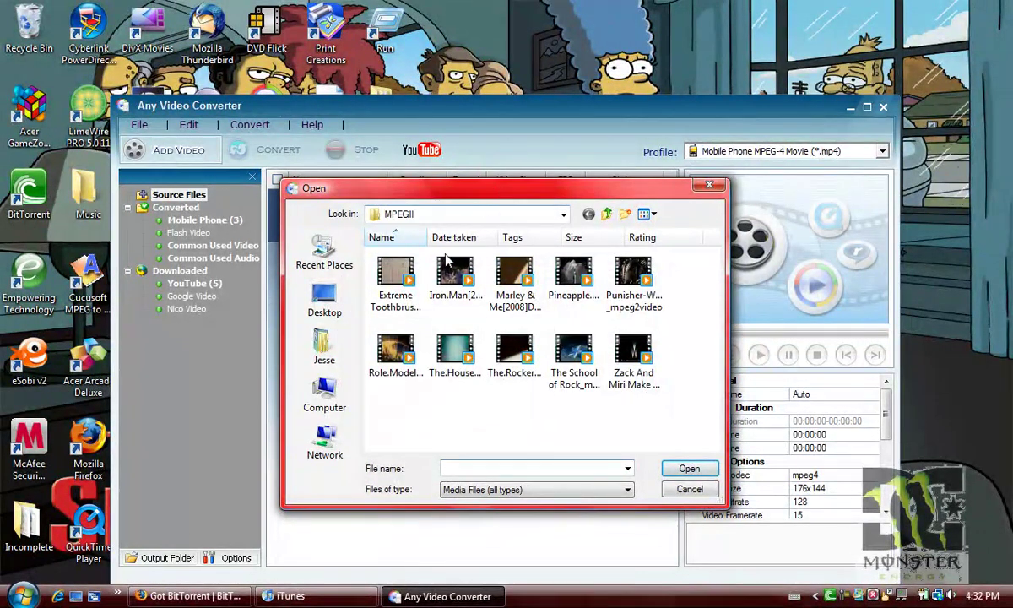
{"action": "left_click", "coordinate": [464, 214]}
{"action": "left_click", "coordinate": [609, 463]}
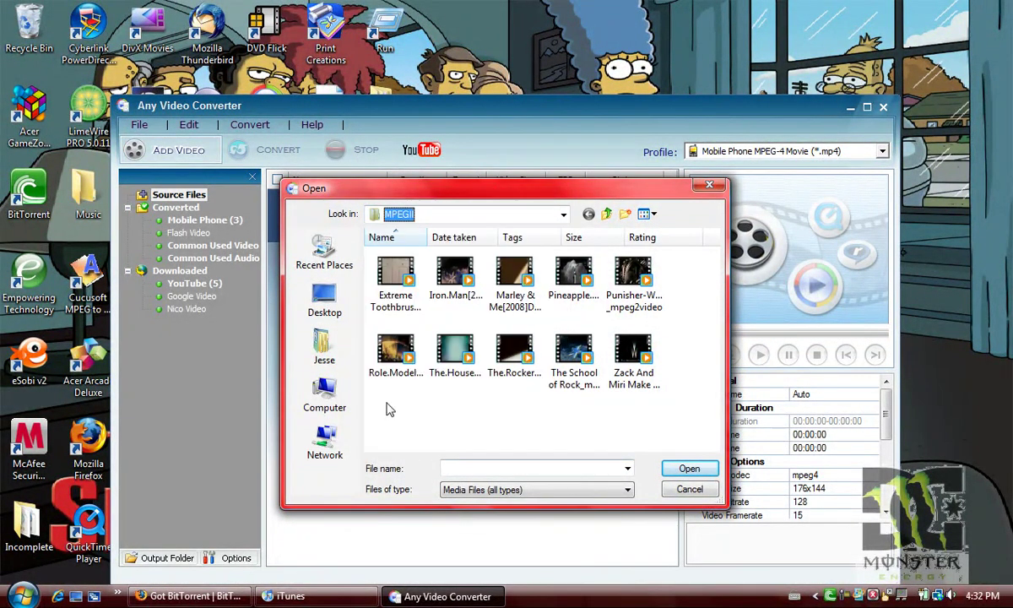
{"action": "left_click", "coordinate": [325, 346]}
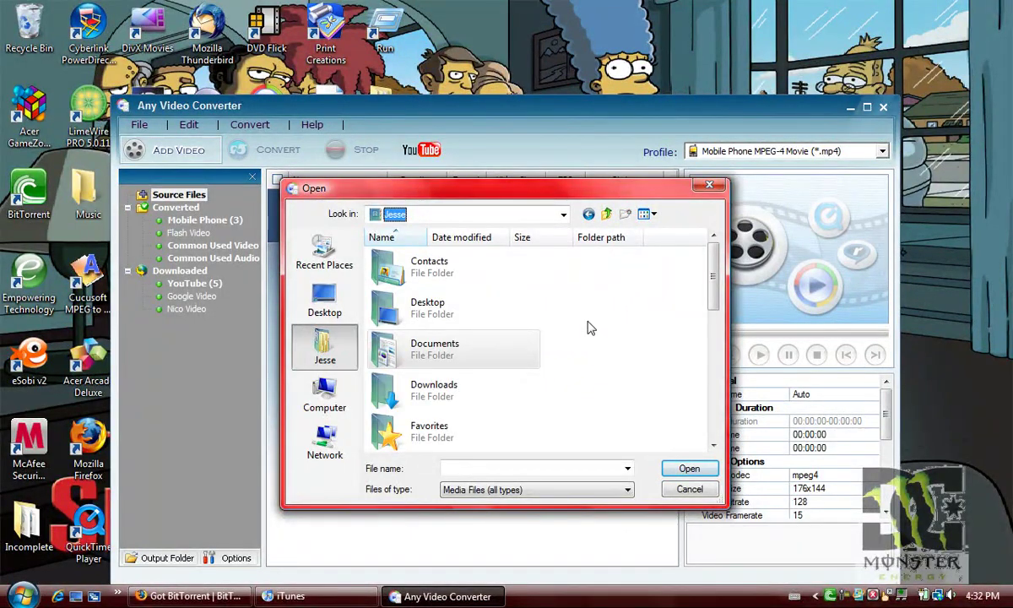
{"action": "double_click", "coordinate": [450, 411]}
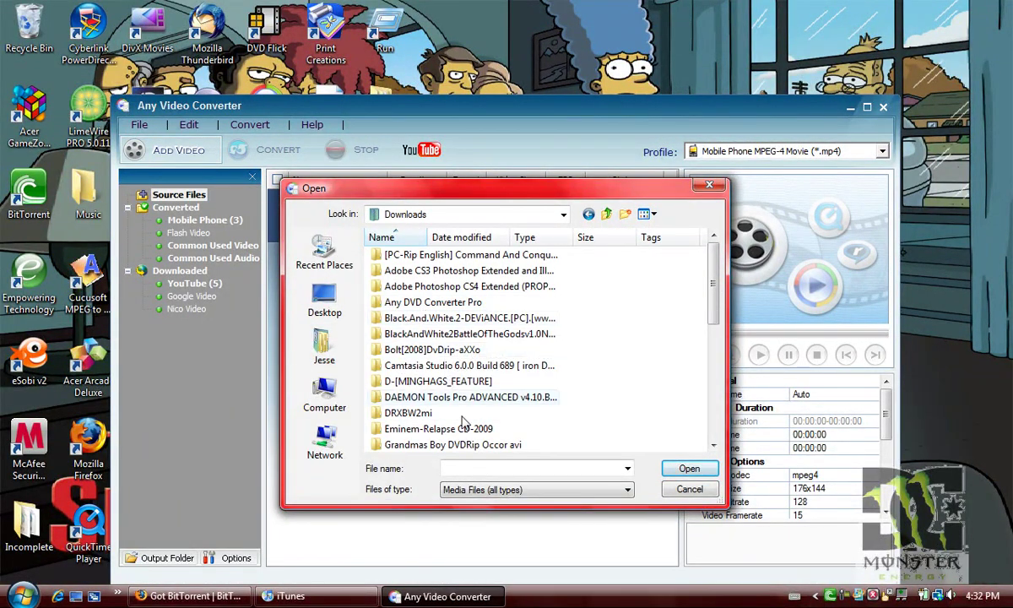
{"action": "double_click", "coordinate": [430, 382]}
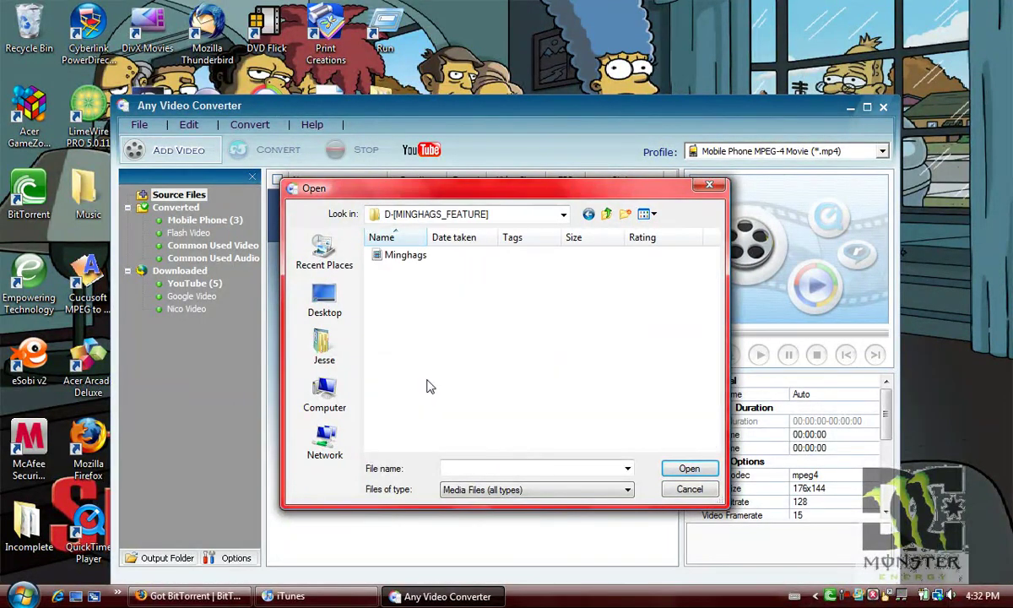
{"action": "left_click", "coordinate": [408, 256]}
{"action": "left_click", "coordinate": [675, 467]}
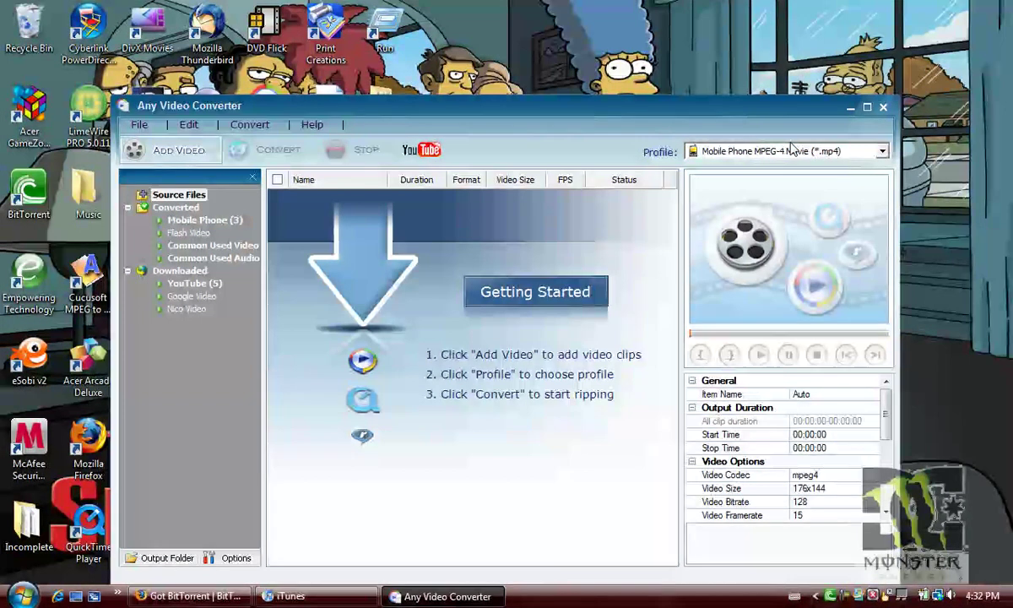
- Review the output profiles, keep Mobile Phone MPEG-4 Movie (*.mp4) and start converting Minghags.avi
{"action": "left_click", "coordinate": [732, 150]}
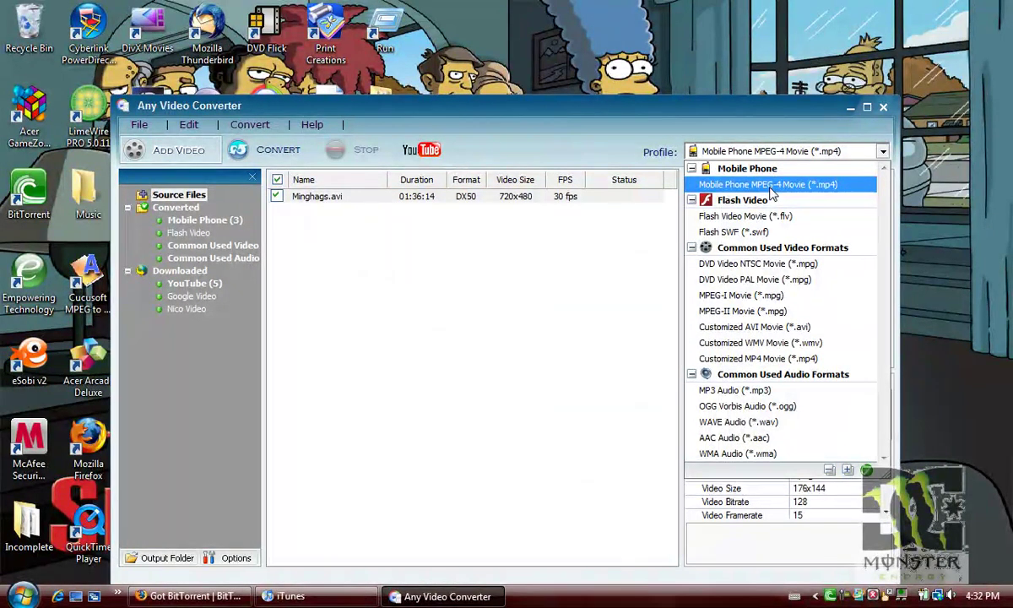
{"action": "left_click", "coordinate": [663, 110]}
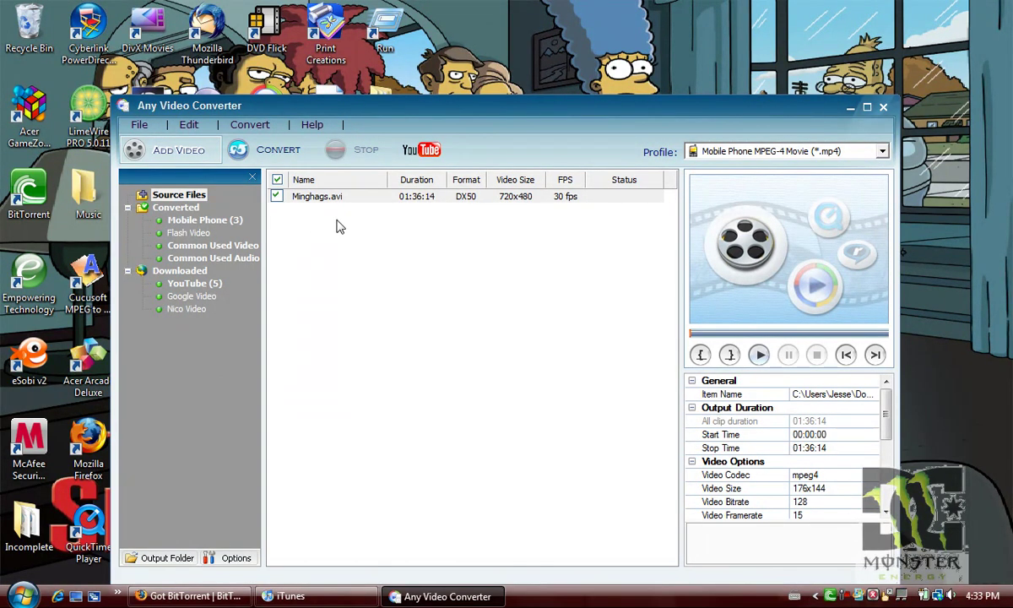
{"action": "left_click", "coordinate": [268, 149]}
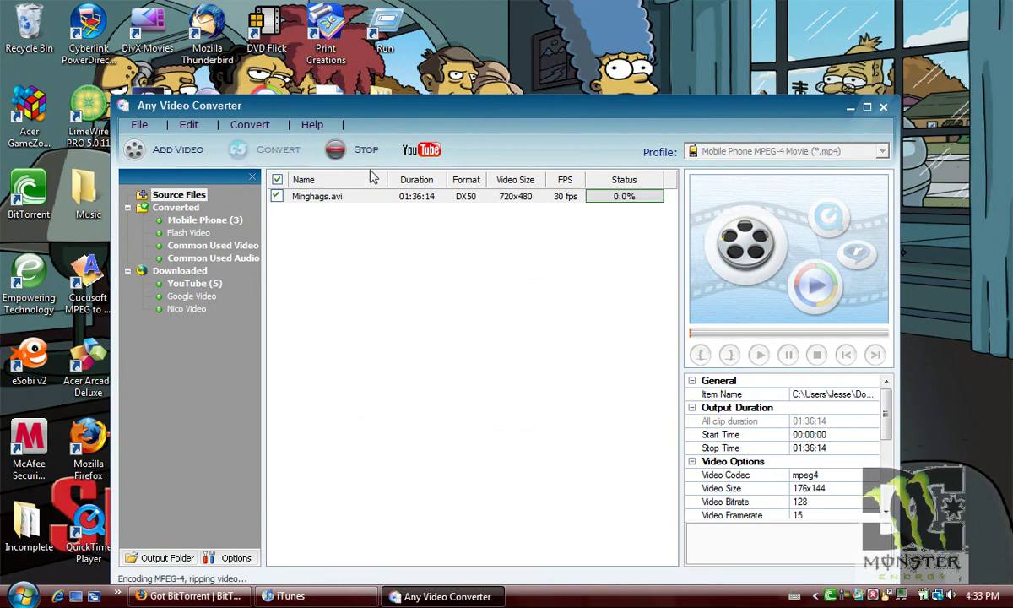
- Uncheck Minghags.avi, stop its running conversion and close Any Video Converter
{"action": "right_click", "coordinate": [291, 203]}
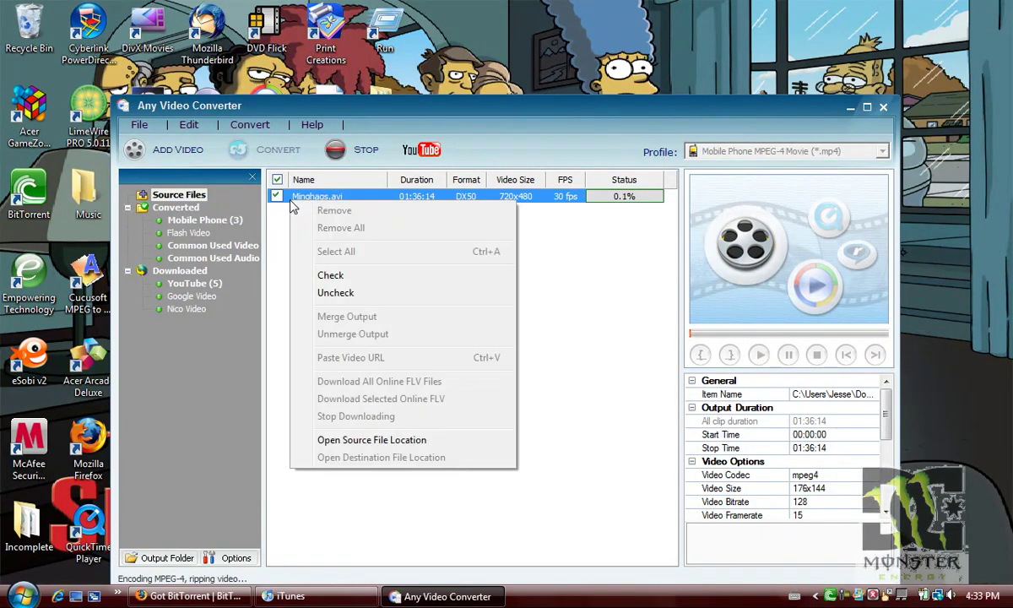
{"action": "left_click", "coordinate": [363, 291]}
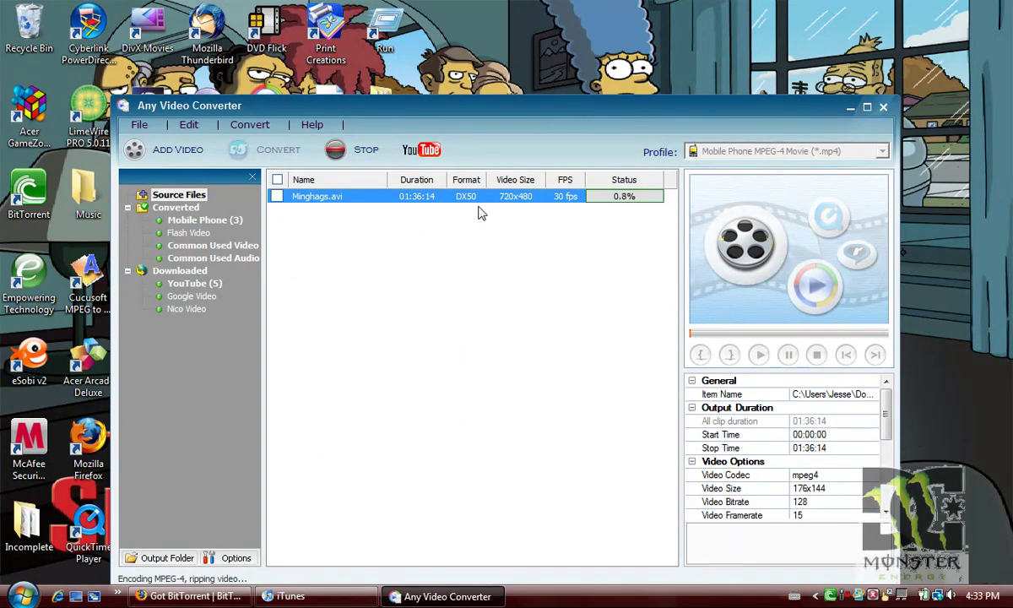
{"action": "left_click", "coordinate": [355, 150]}
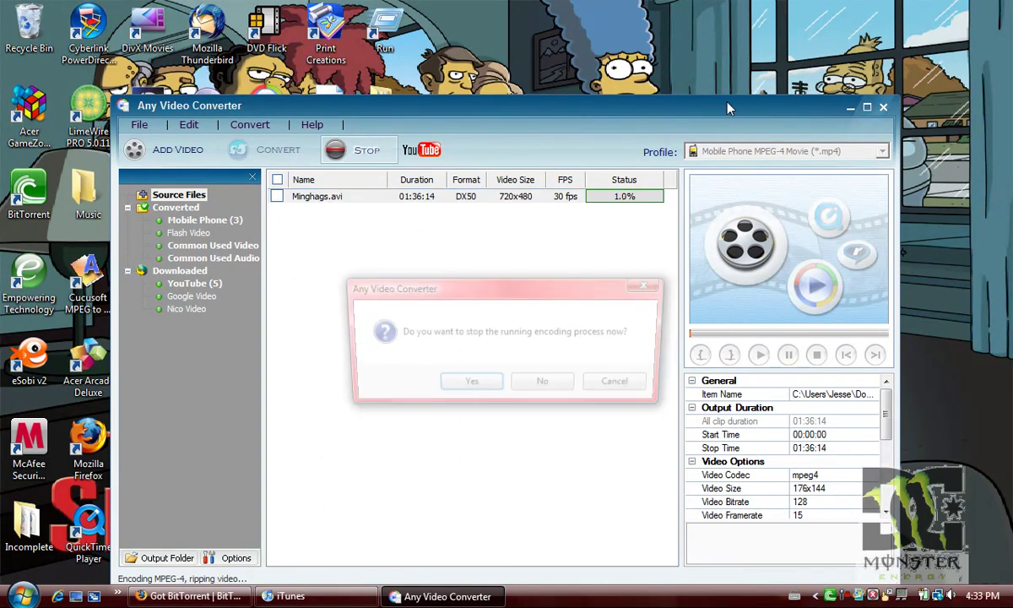
{"action": "left_click", "coordinate": [469, 384]}
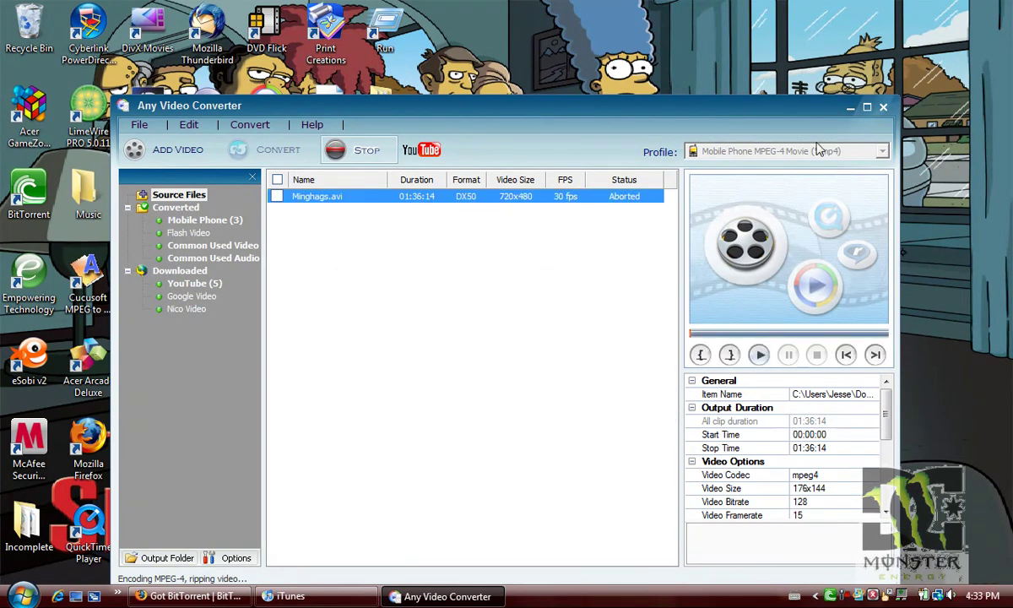
{"action": "left_click", "coordinate": [883, 108]}
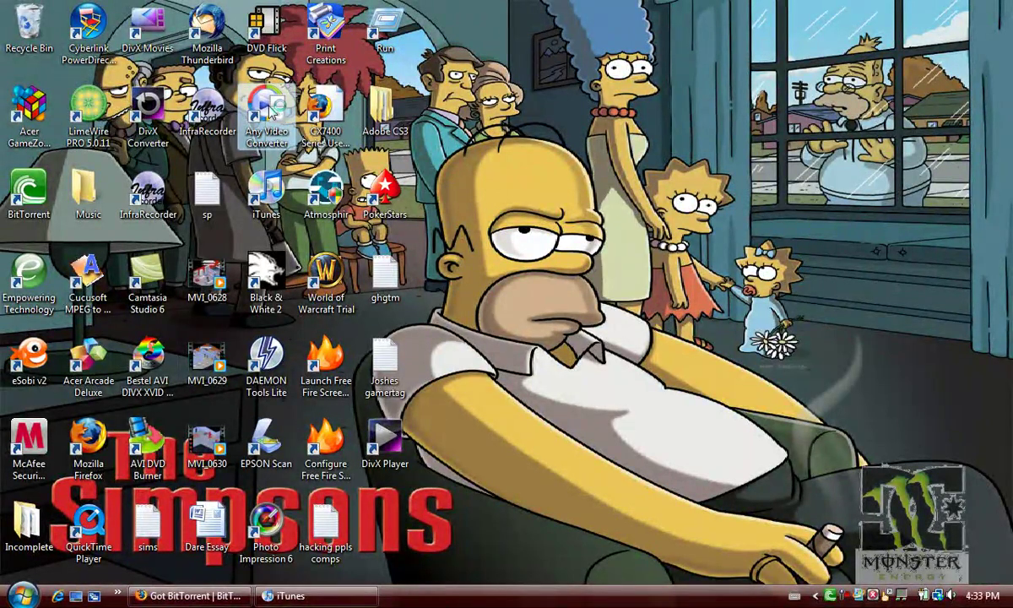
- Relaunch Any Video Converter, list the converted Mobile Phone videos and dismiss the update notice
{"action": "double_click", "coordinate": [268, 108]}
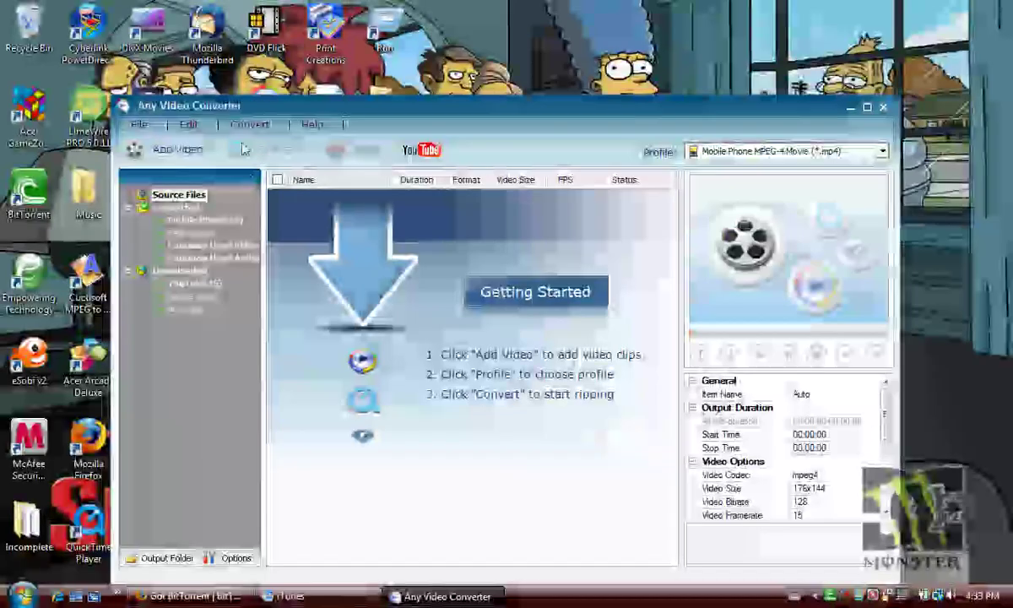
{"action": "left_click", "coordinate": [204, 219]}
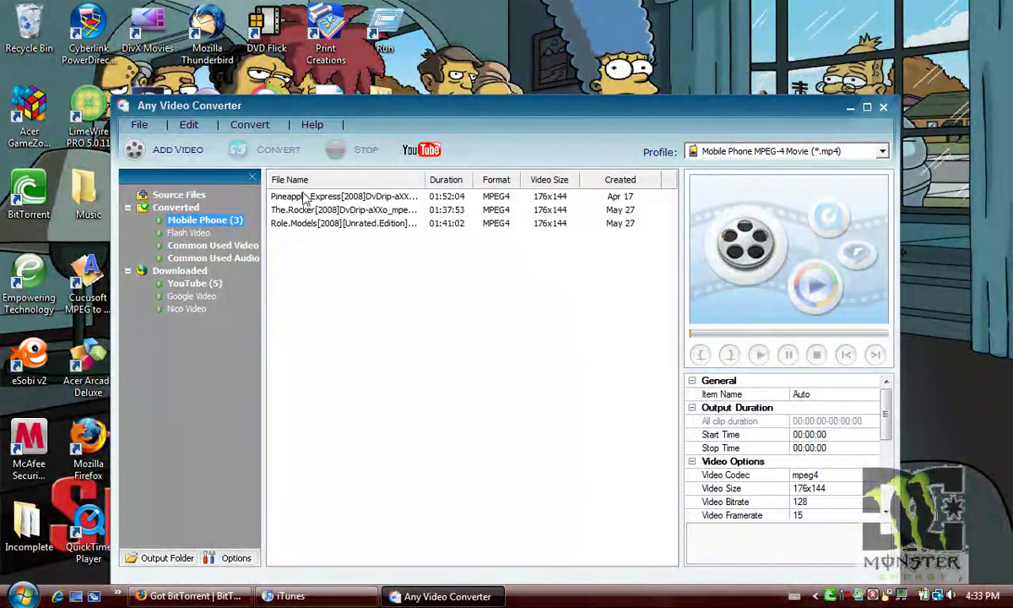
{"action": "left_click_drag", "start_coordinate": [369, 350], "coordinate": [563, 115]}
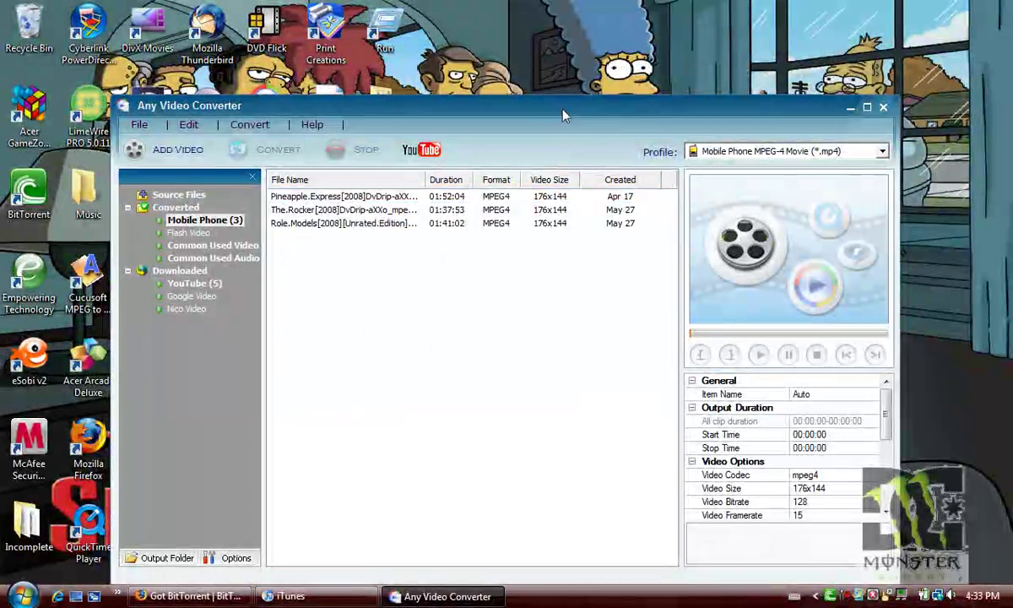
{"action": "left_click", "coordinate": [882, 108]}
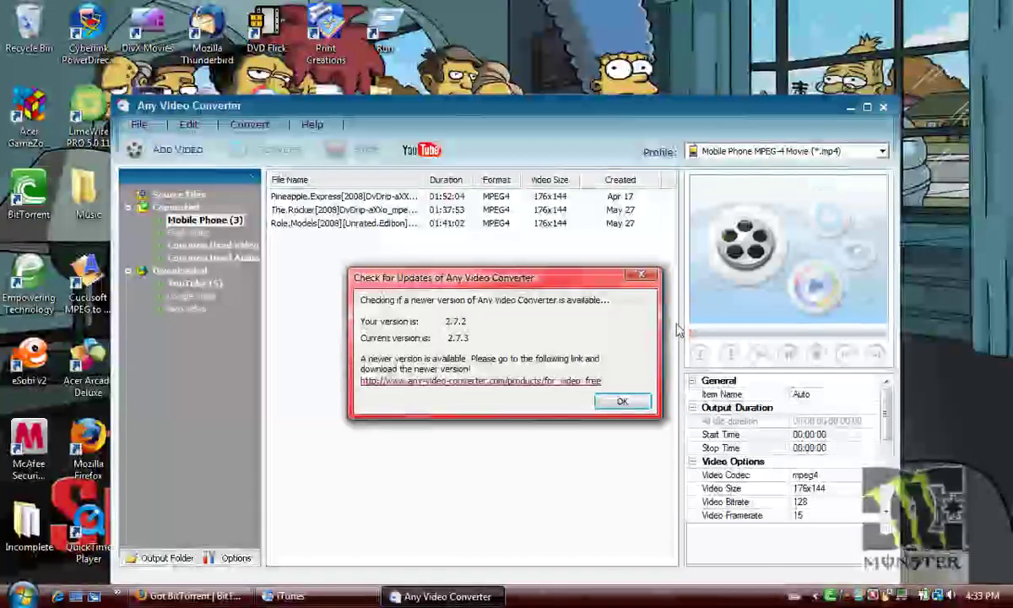
{"action": "left_click", "coordinate": [622, 401]}
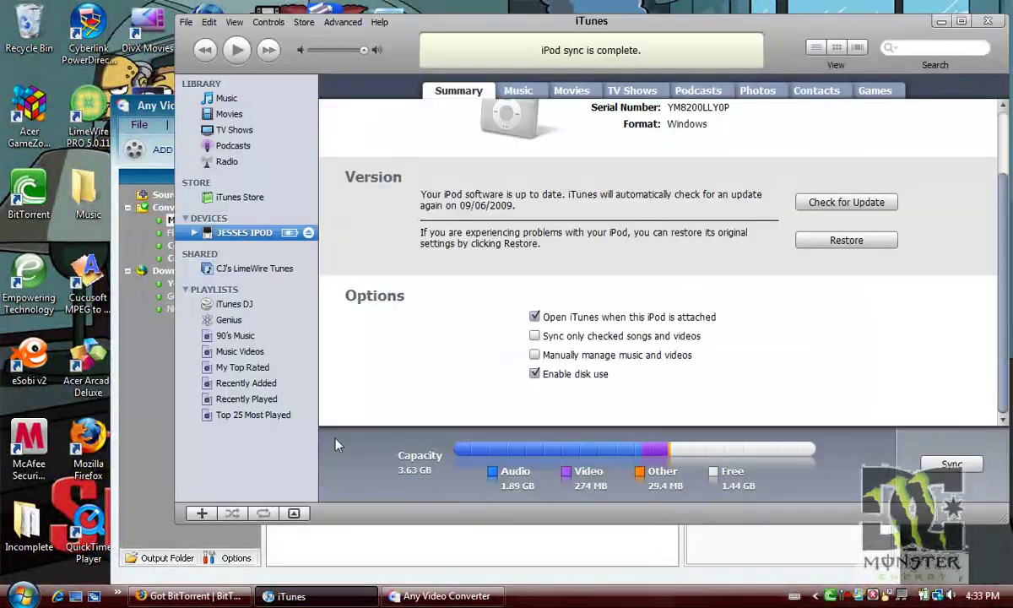
- Show the Movies library in iTunes and move the Any Video Converter window below the movie thumbnails
{"action": "left_click", "coordinate": [216, 113]}
{"action": "left_click", "coordinate": [144, 107]}
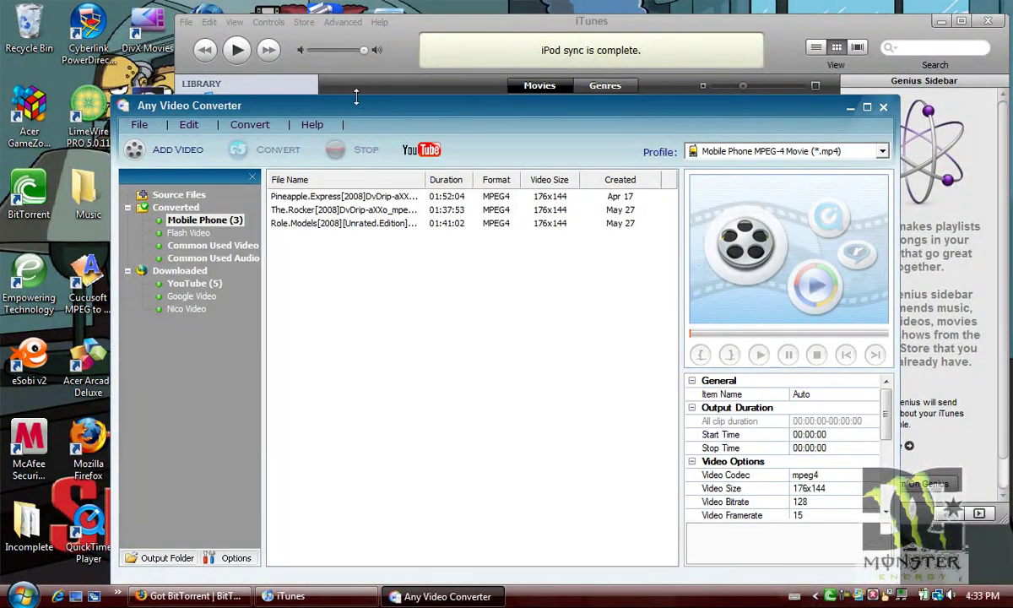
{"action": "left_click_drag", "start_coordinate": [323, 109], "coordinate": [428, 272]}
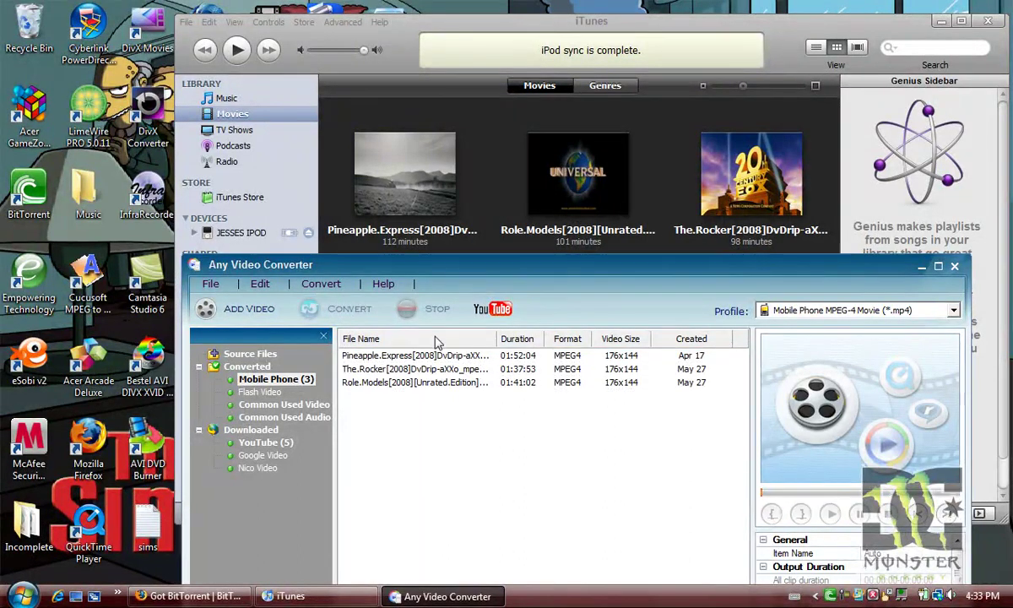
- Add the converted Pineapple.Express movie from its MOBILE_MP4 folder to the iTunes Movies library, and close the folder and Any Video Converter
{"action": "right_click", "coordinate": [414, 359]}
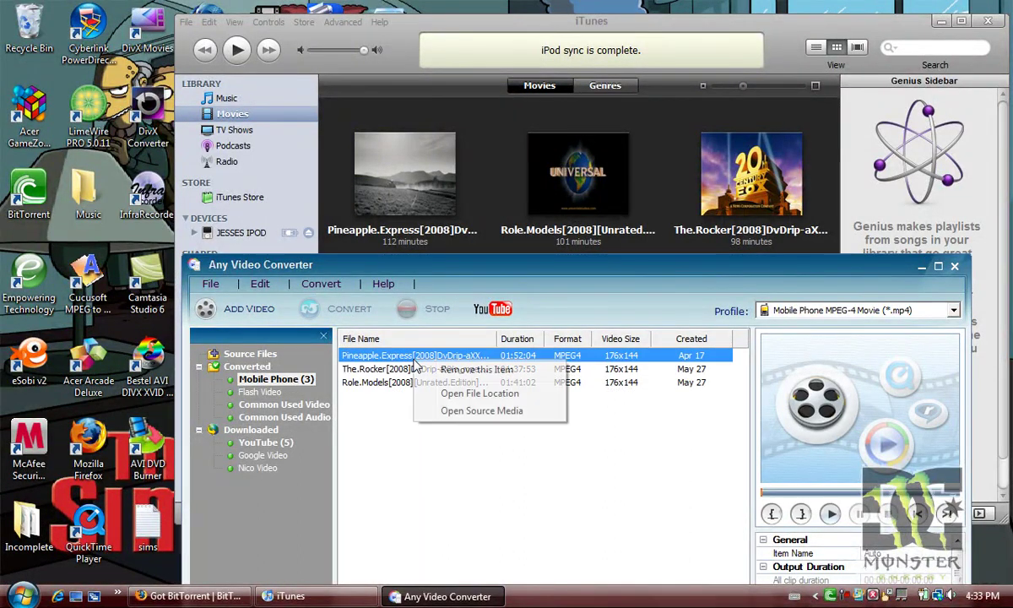
{"action": "left_click", "coordinate": [455, 395]}
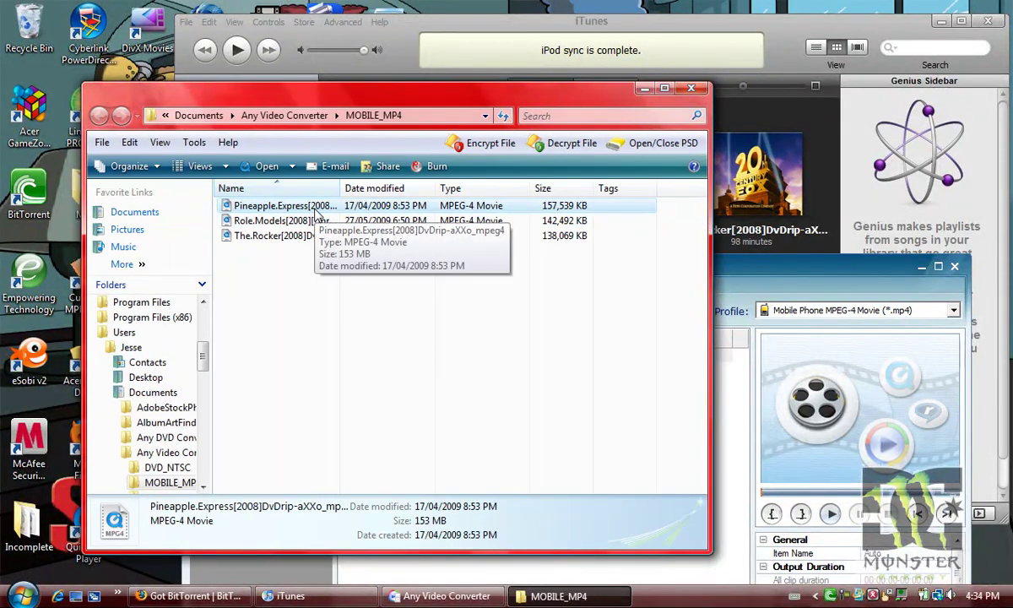
{"action": "left_click_drag", "start_coordinate": [270, 206], "coordinate": [793, 225]}
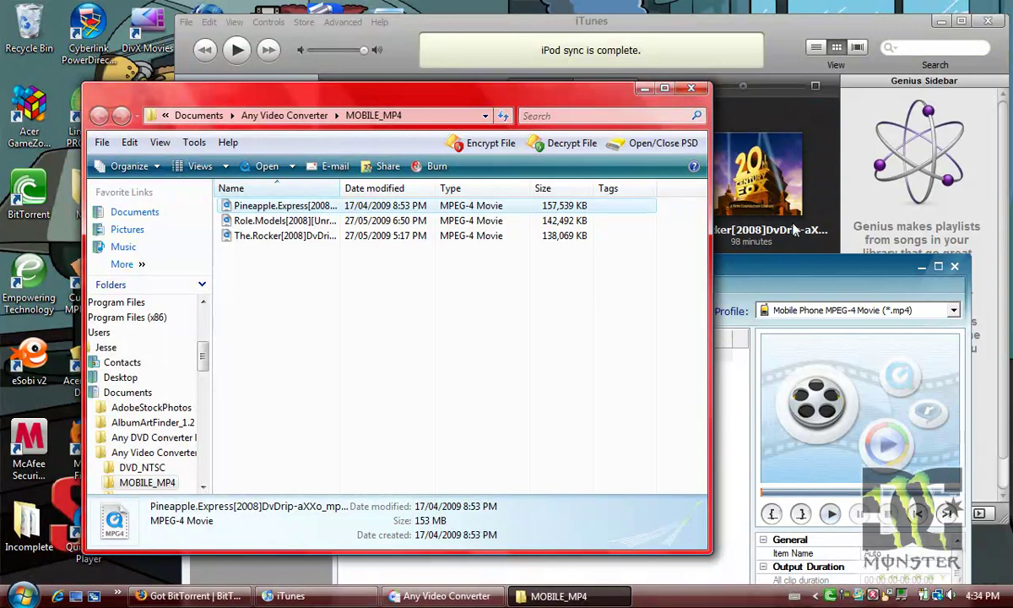
{"action": "left_click", "coordinate": [690, 88]}
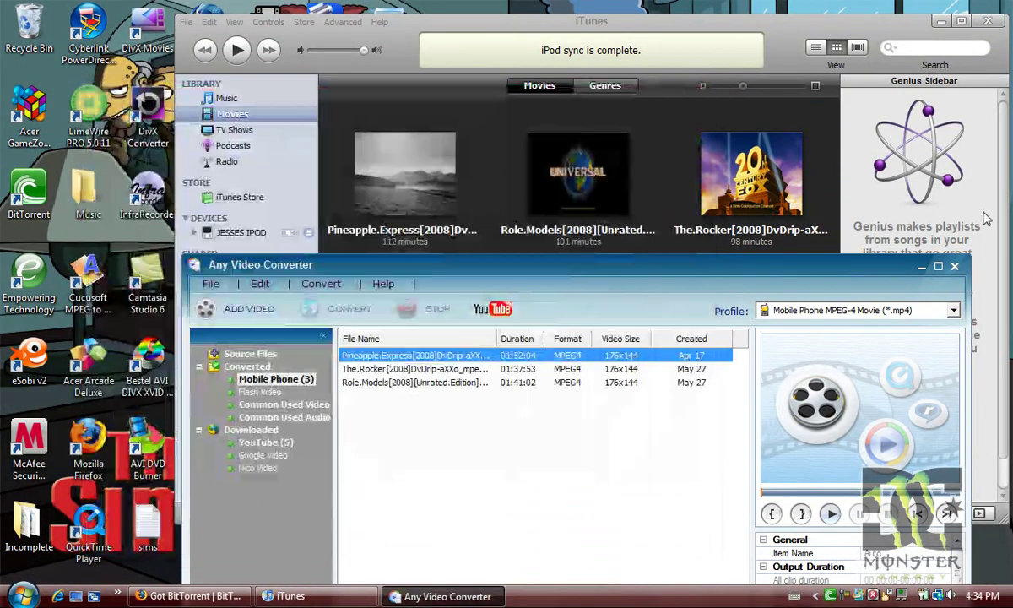
{"action": "left_click", "coordinate": [954, 266]}
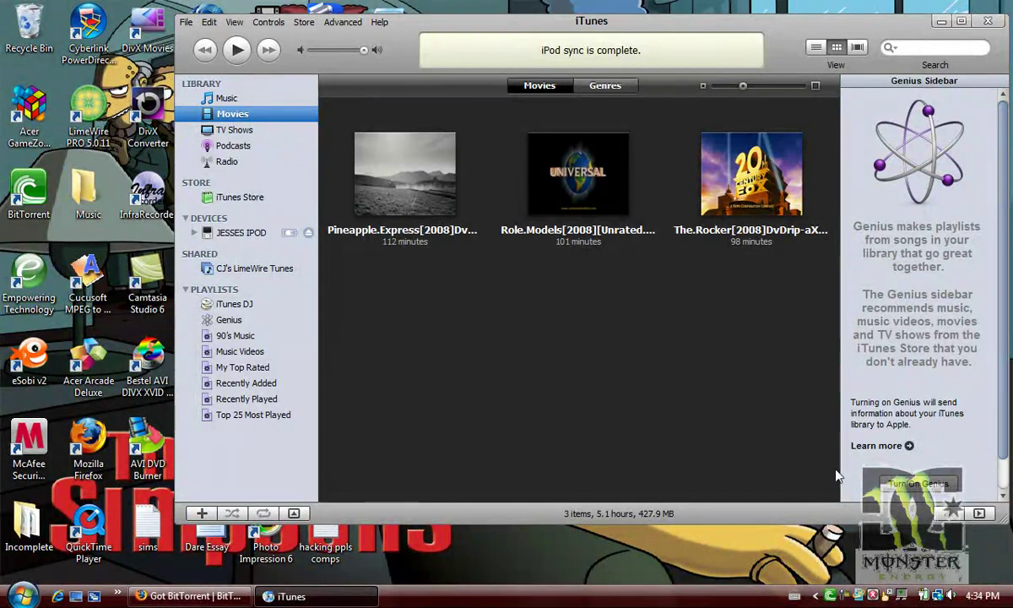
- Review the connected iPod's movie sync selection and its summary options in iTunes
{"action": "left_click", "coordinate": [216, 232]}
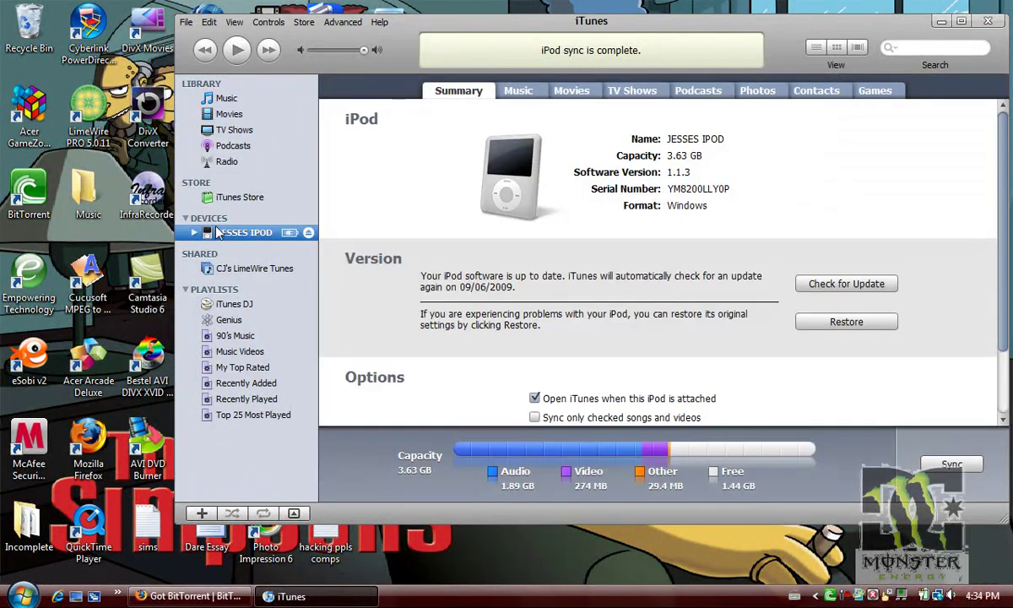
{"action": "left_click", "coordinate": [557, 90]}
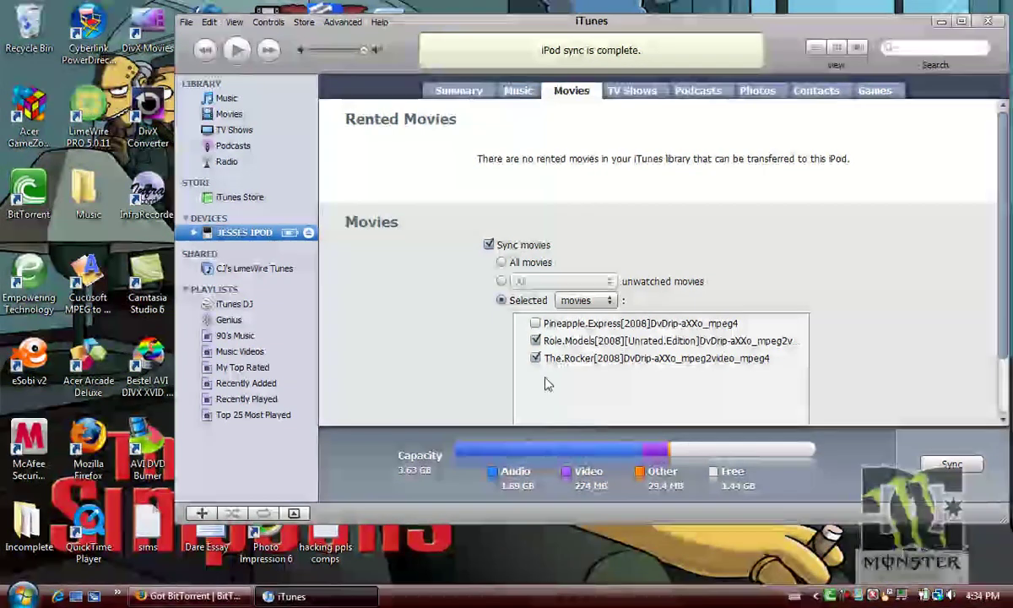
{"action": "left_click", "coordinate": [451, 91]}
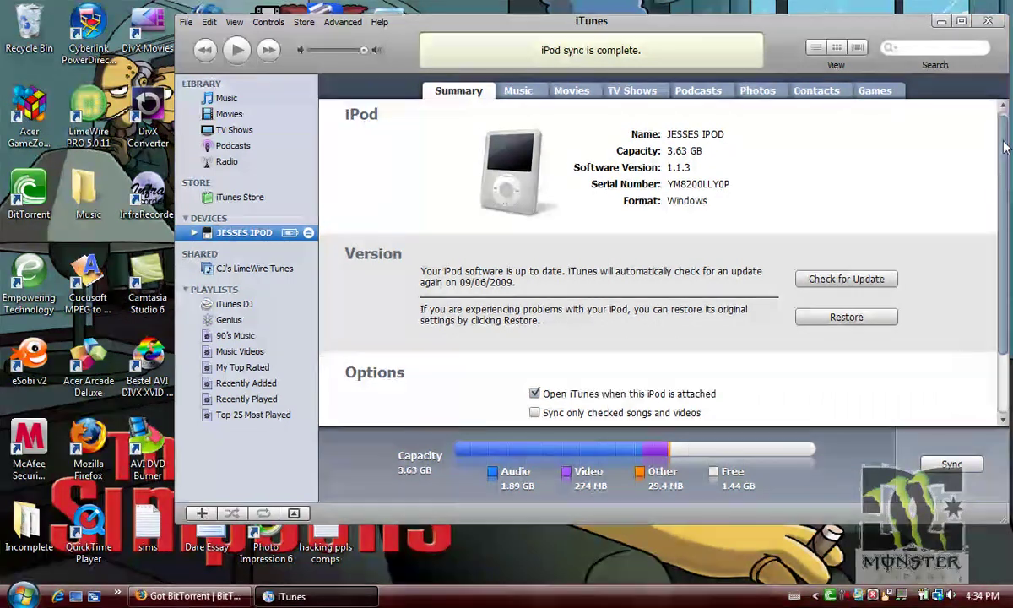
{"action": "scroll", "coordinate": [953, 211], "scroll_direction": "down", "scroll_amount": 2}
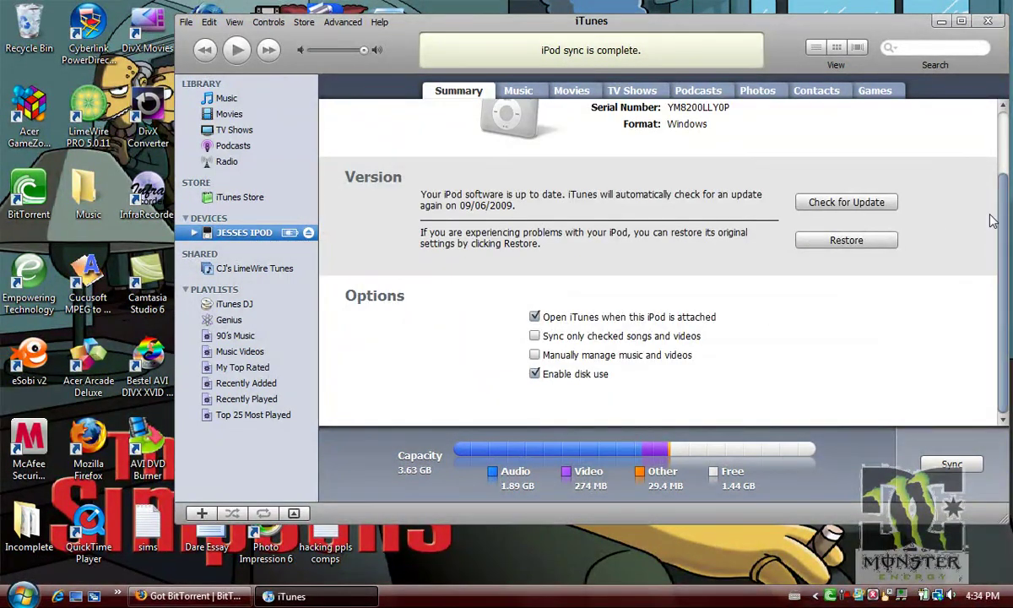
{"action": "scroll", "coordinate": [1004, 144], "scroll_direction": "up", "scroll_amount": 2}
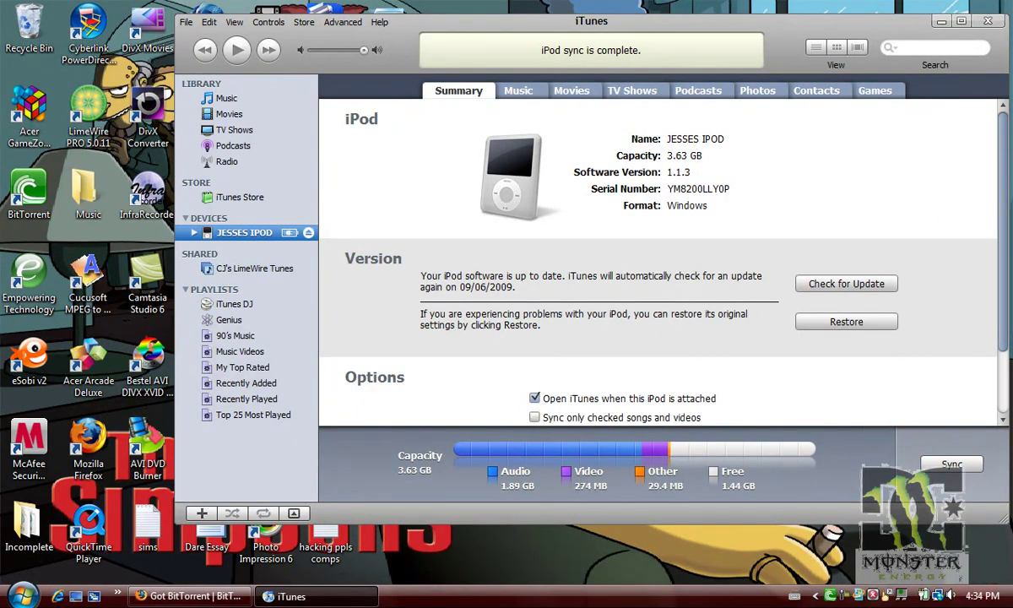
{"action": "right_click", "coordinate": [844, 595]}
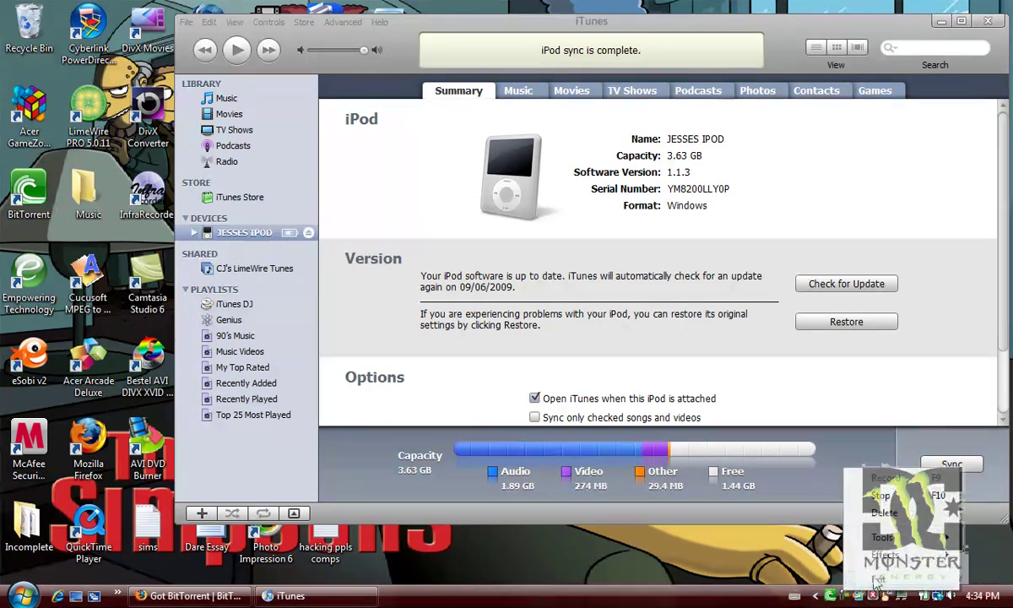